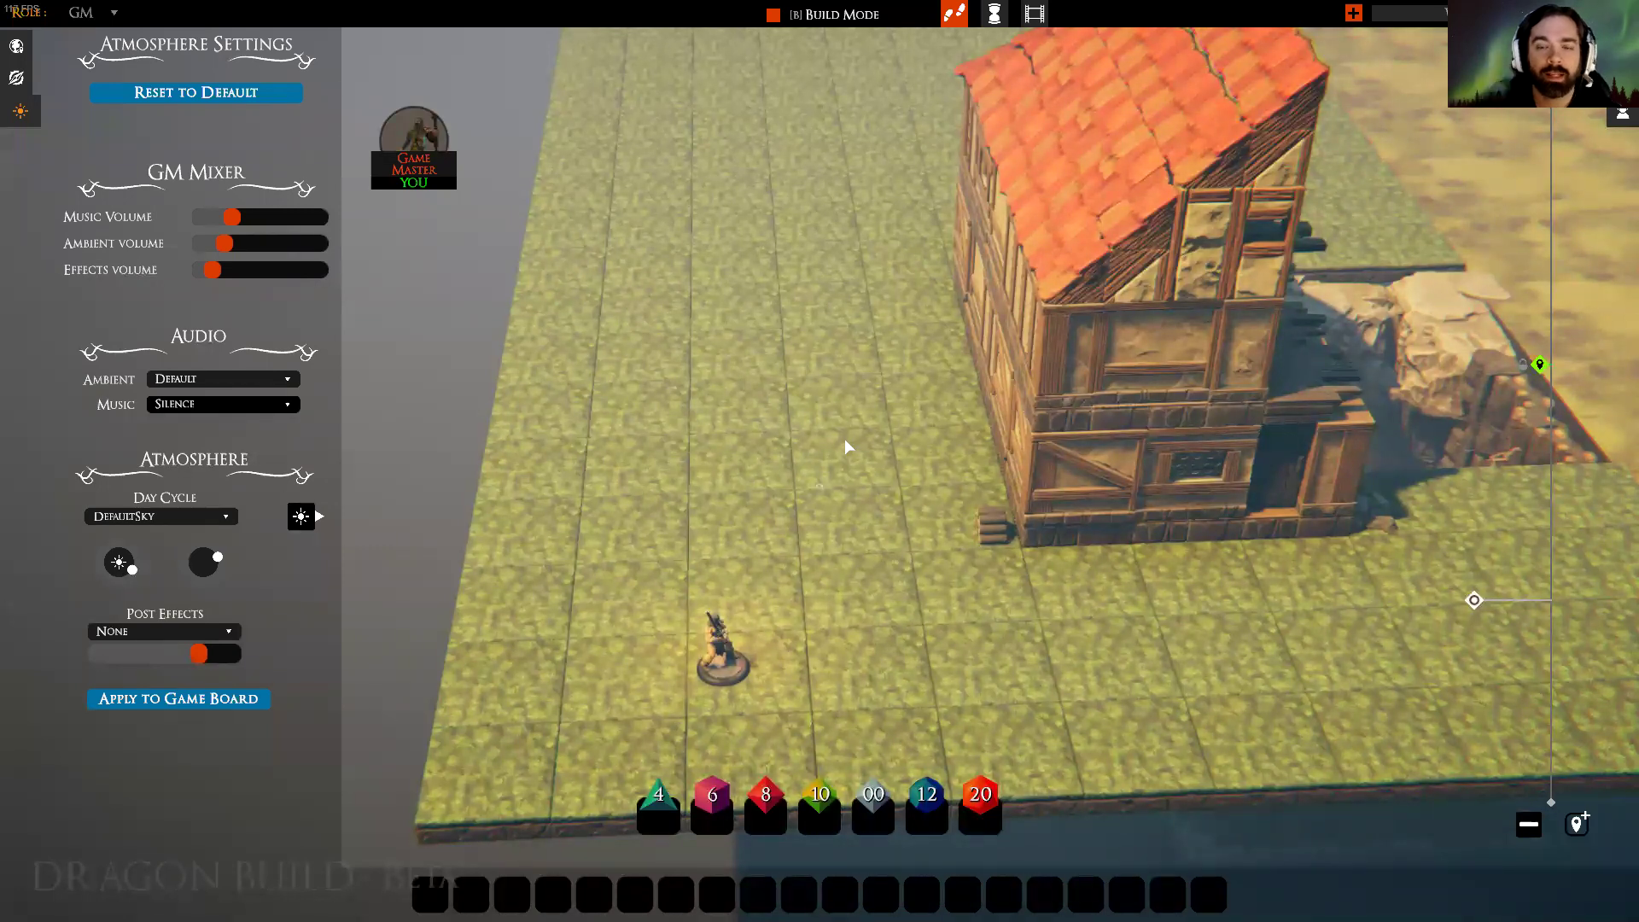
Step: Close the atmosphere settings so the game board is fully in view
click(12, 120)
key(a)
key(d)
key(q)
key(e)
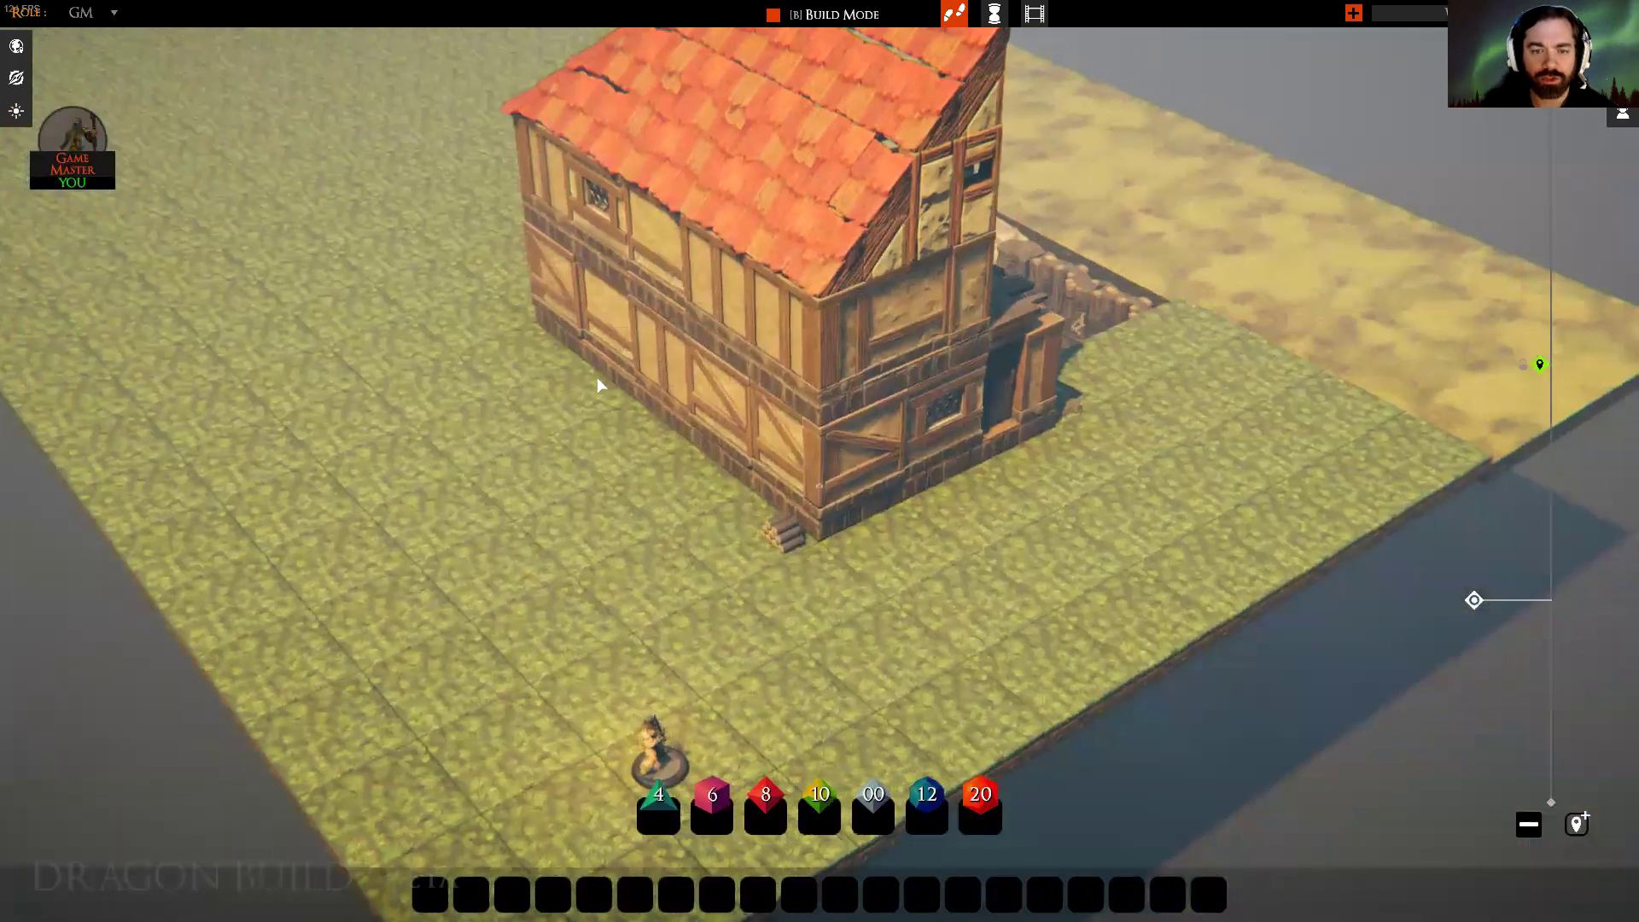
key(q)
click(17, 113)
click(17, 113)
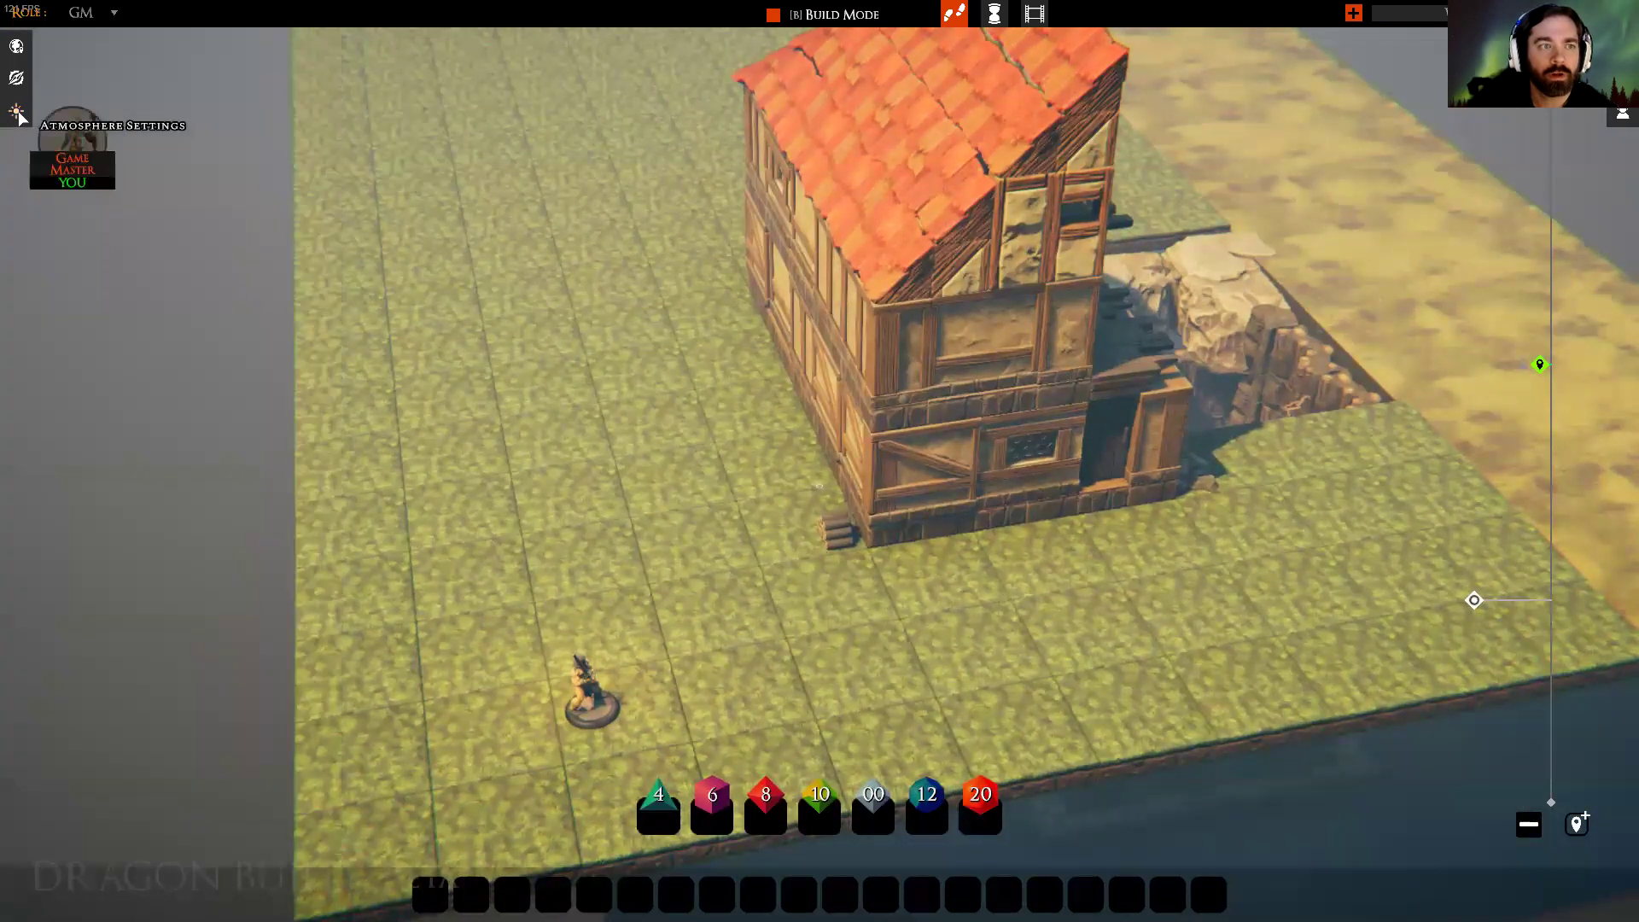
Step: Survey the game board around the miniature, the half-timbered house and the grassy ground
key(s)
key(d)
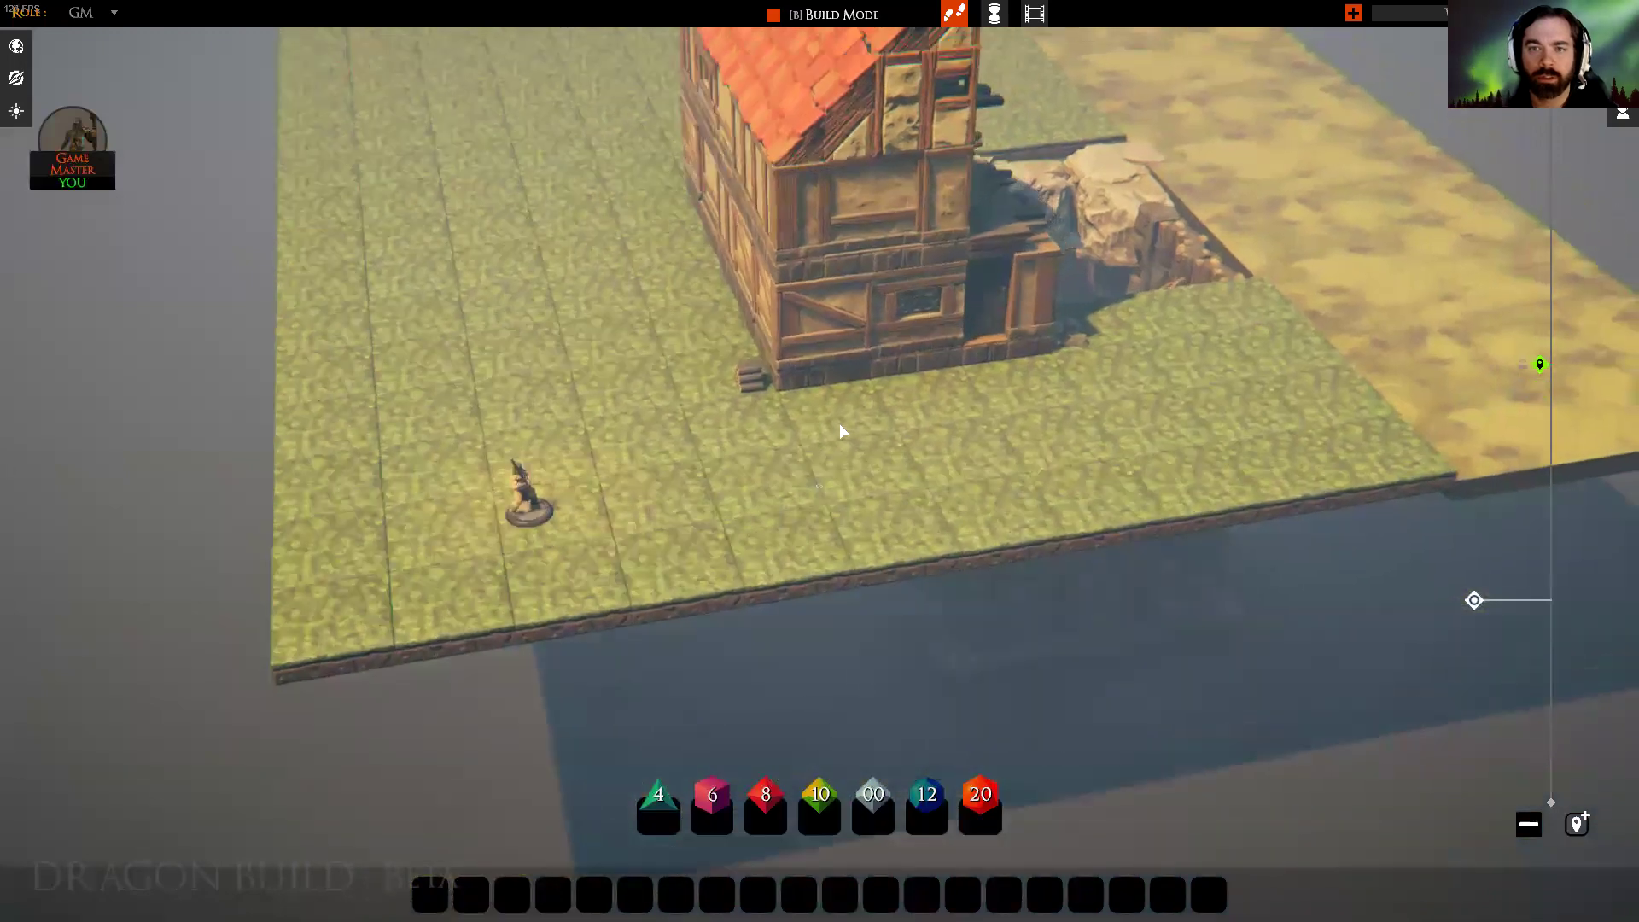
key(w)
key(e)
key(q)
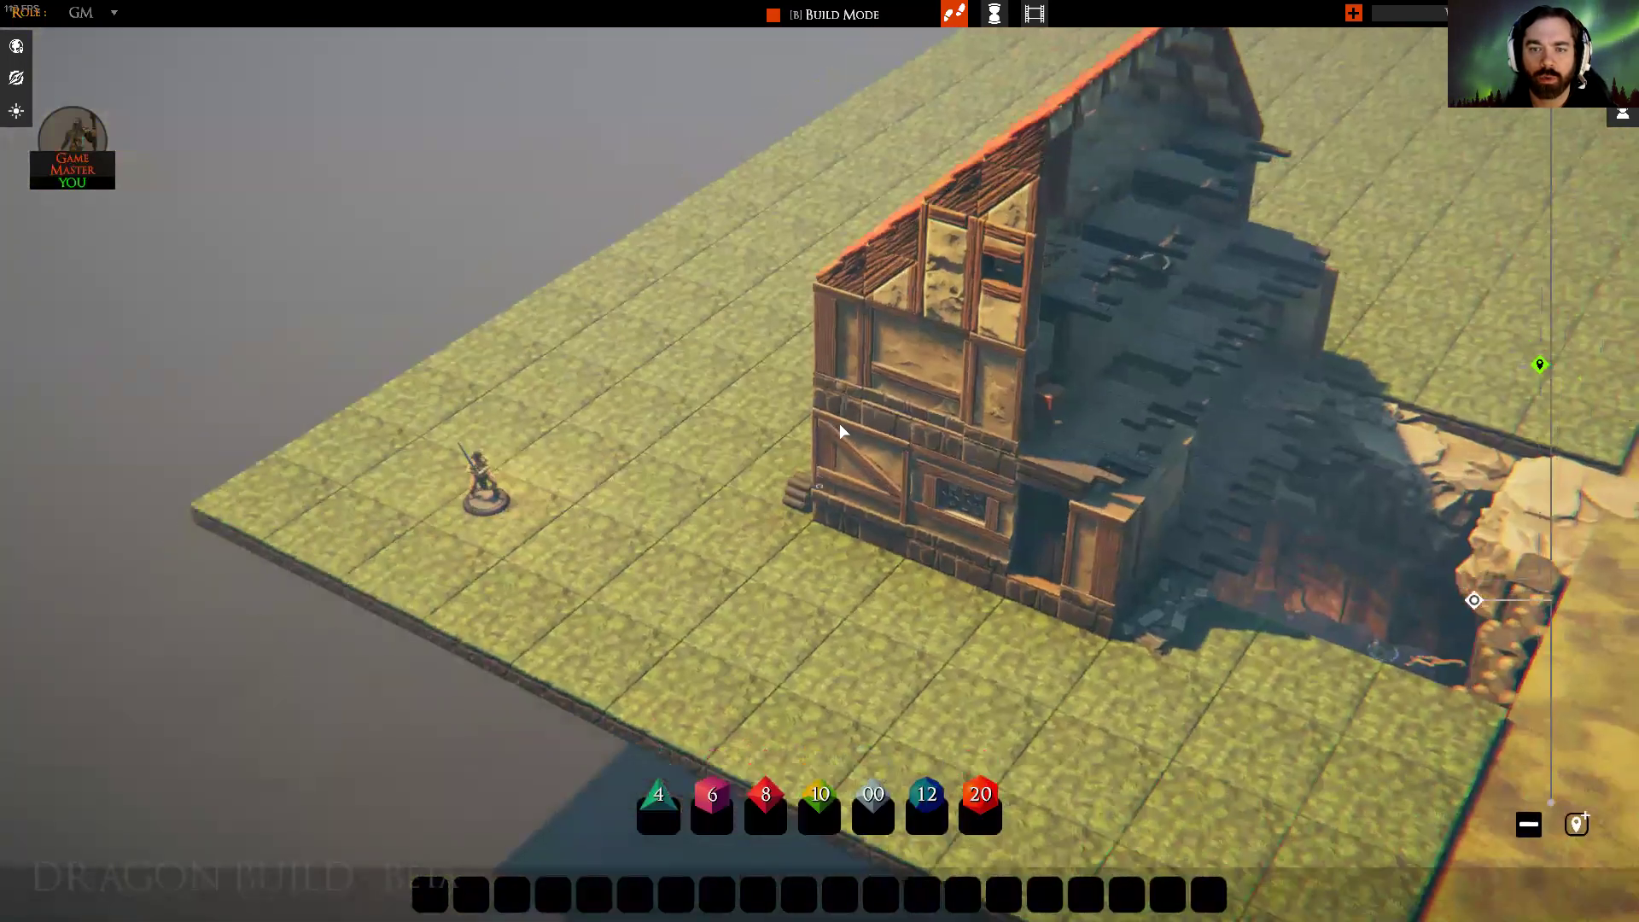
key(s)
key(d)
key(w)
key(e)
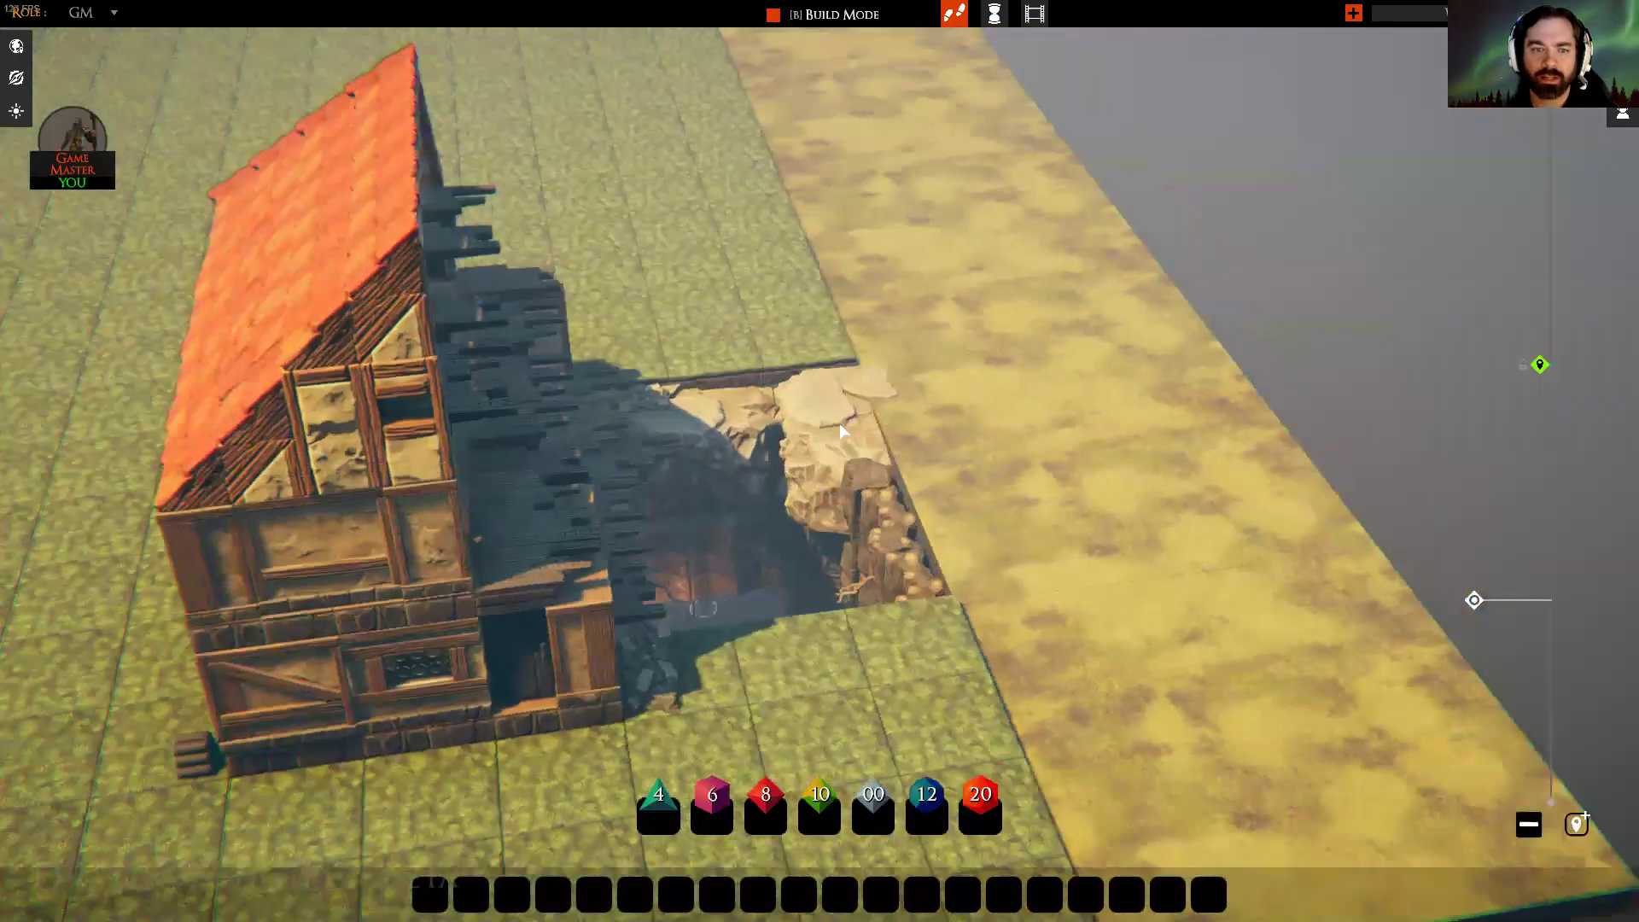
key(a)
key(s)
key(e)
key(s)
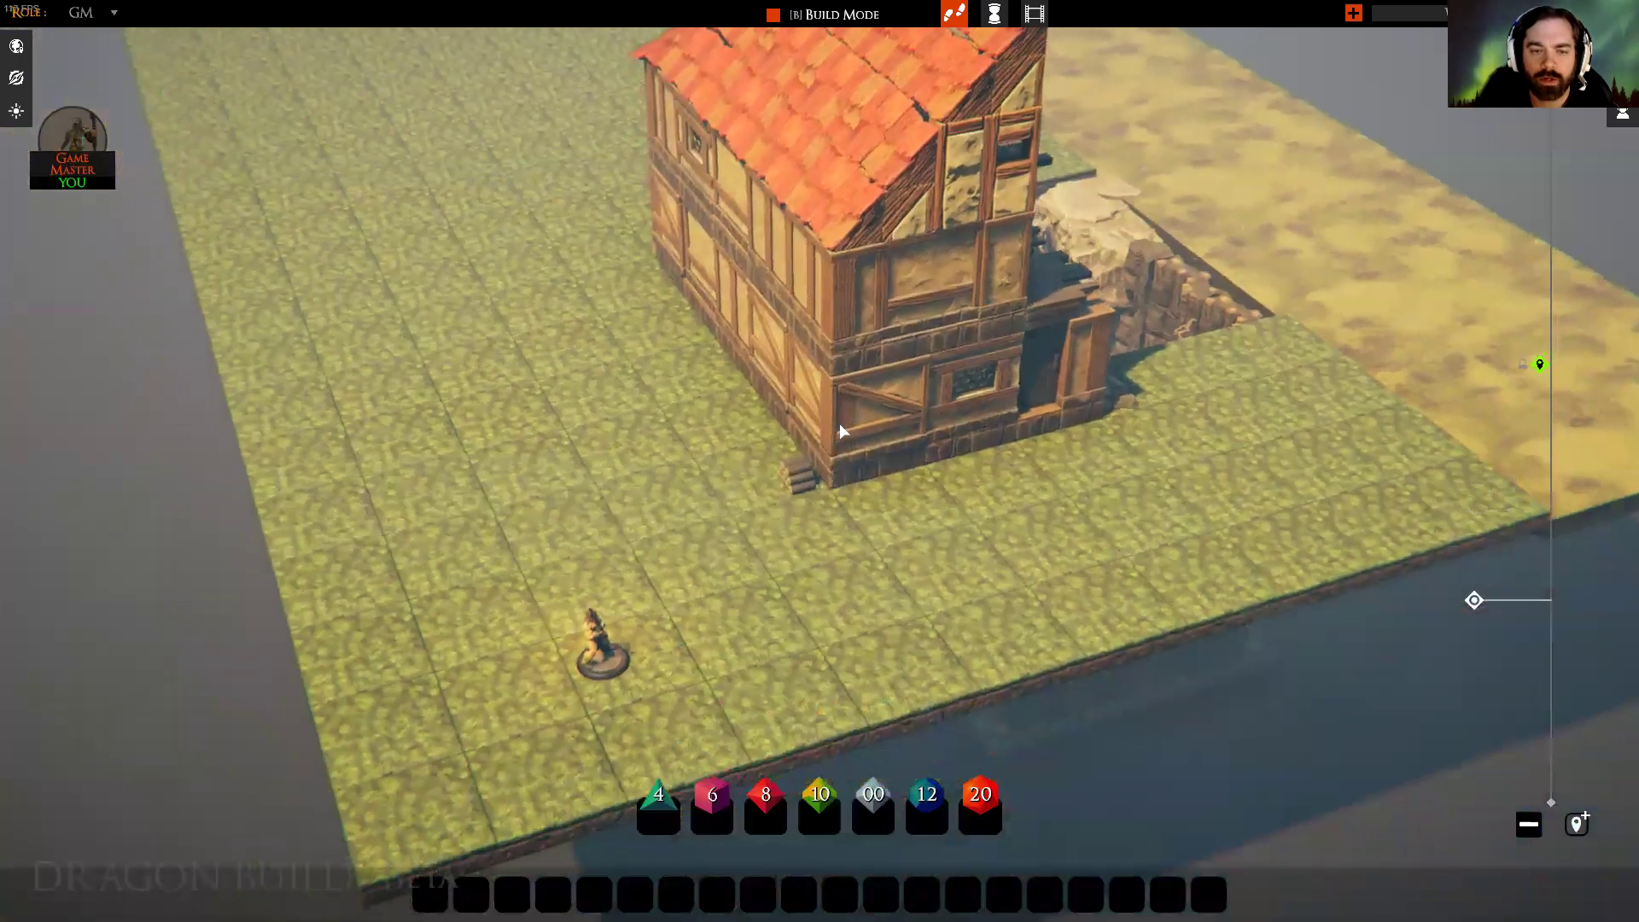
key(a)
key(q)
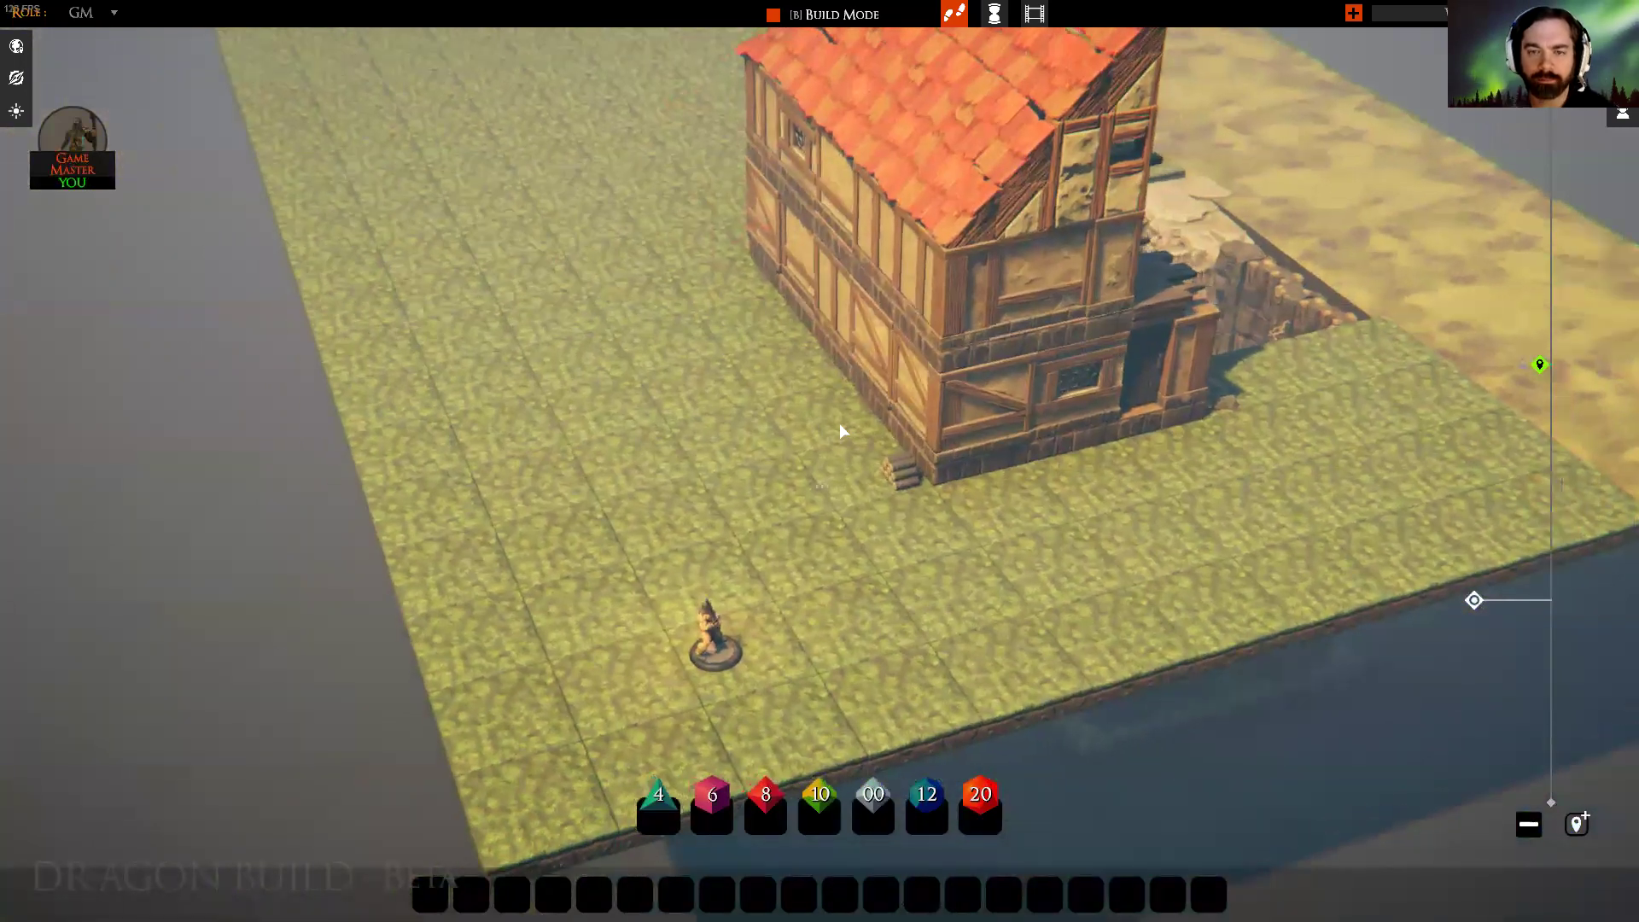
key(a)
key(s)
key(d)
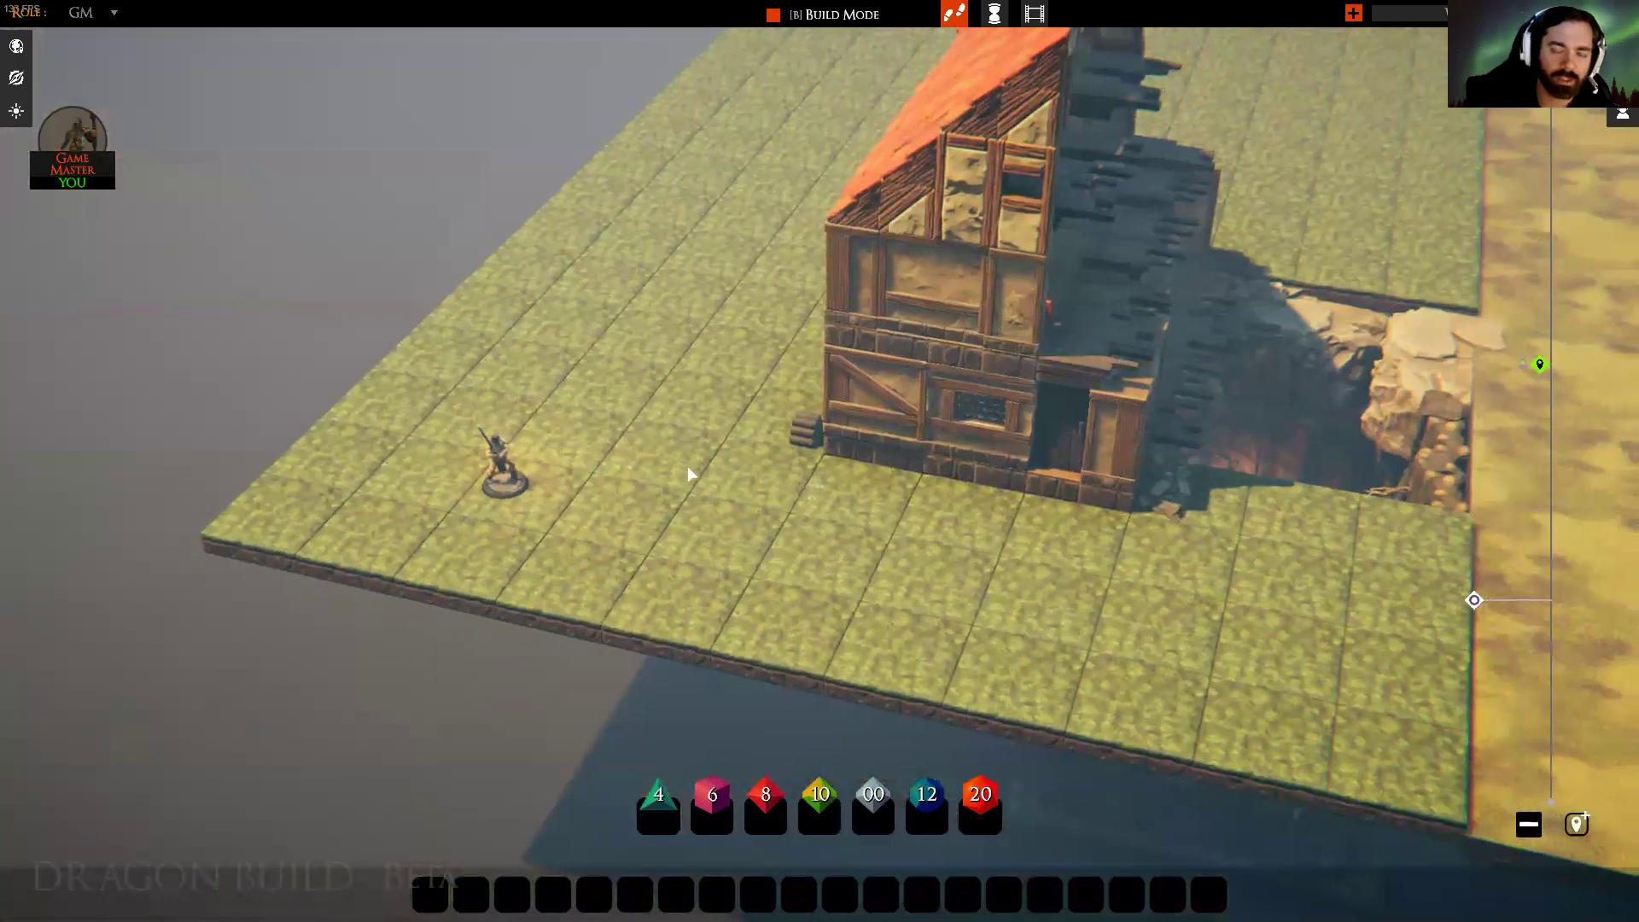
key(e)
key(a)
key(q)
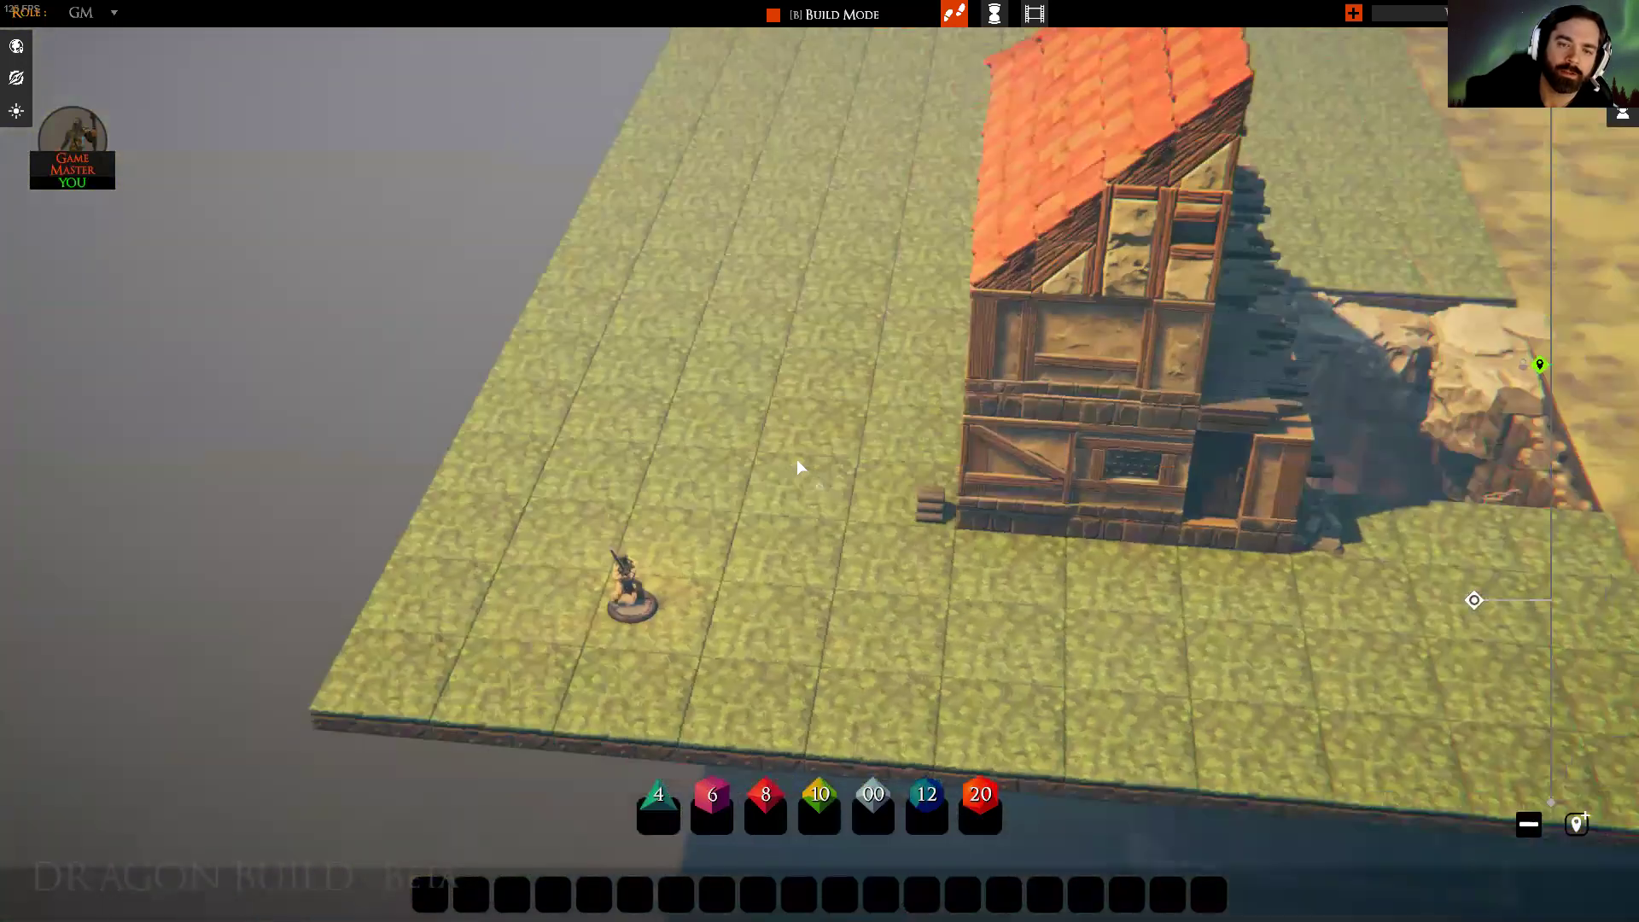
key(e)
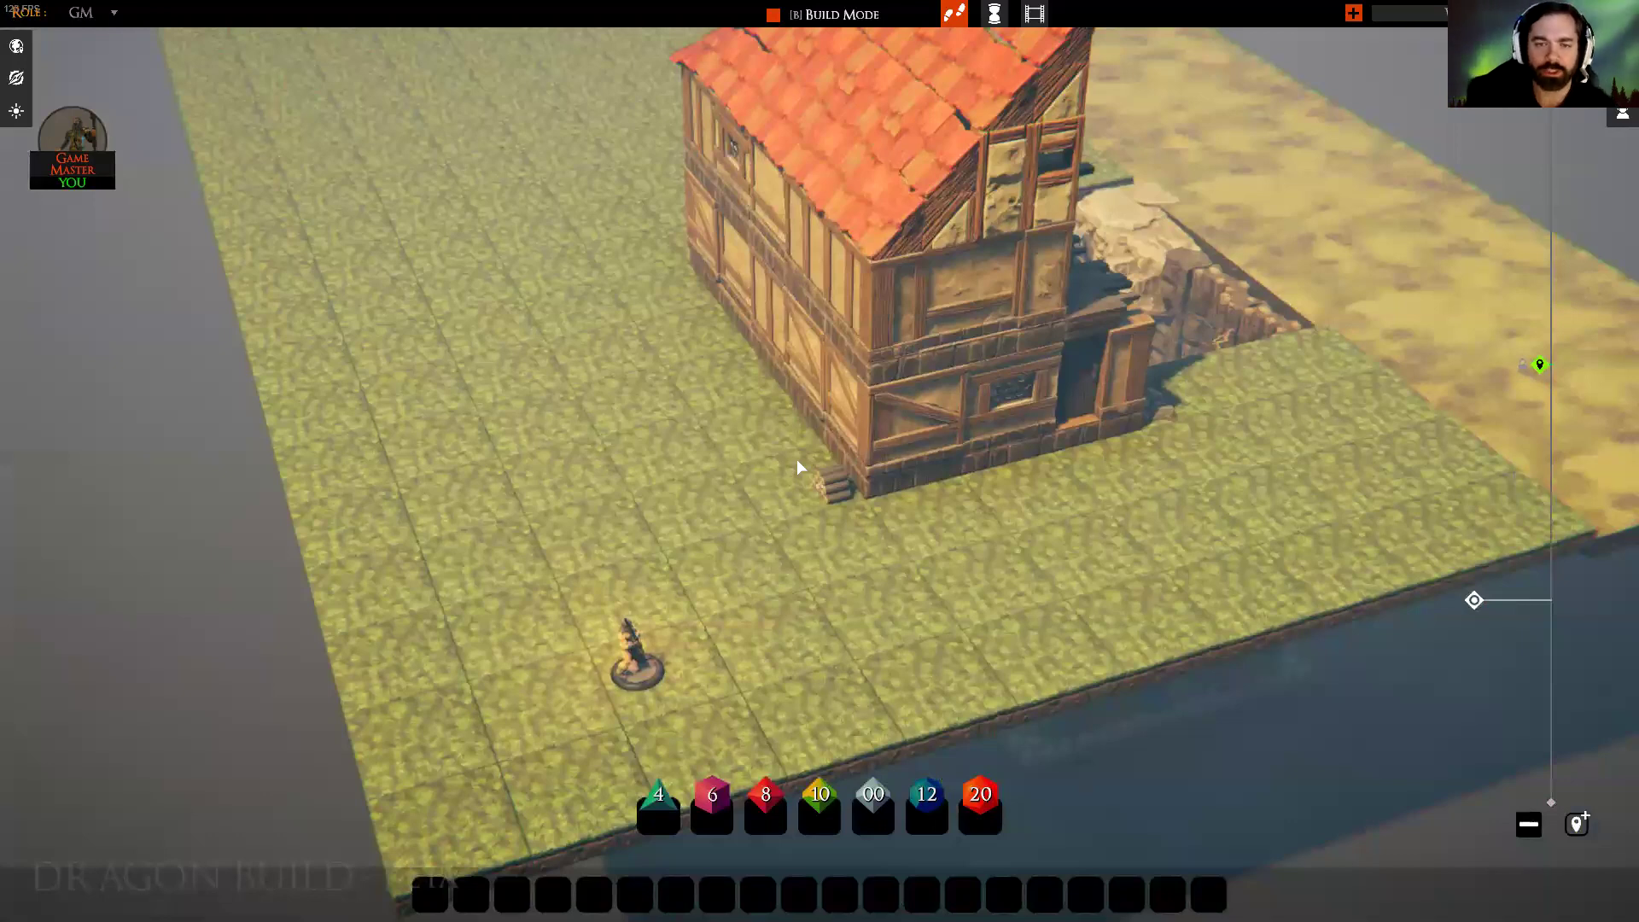
key(d)
key(e)
key(q)
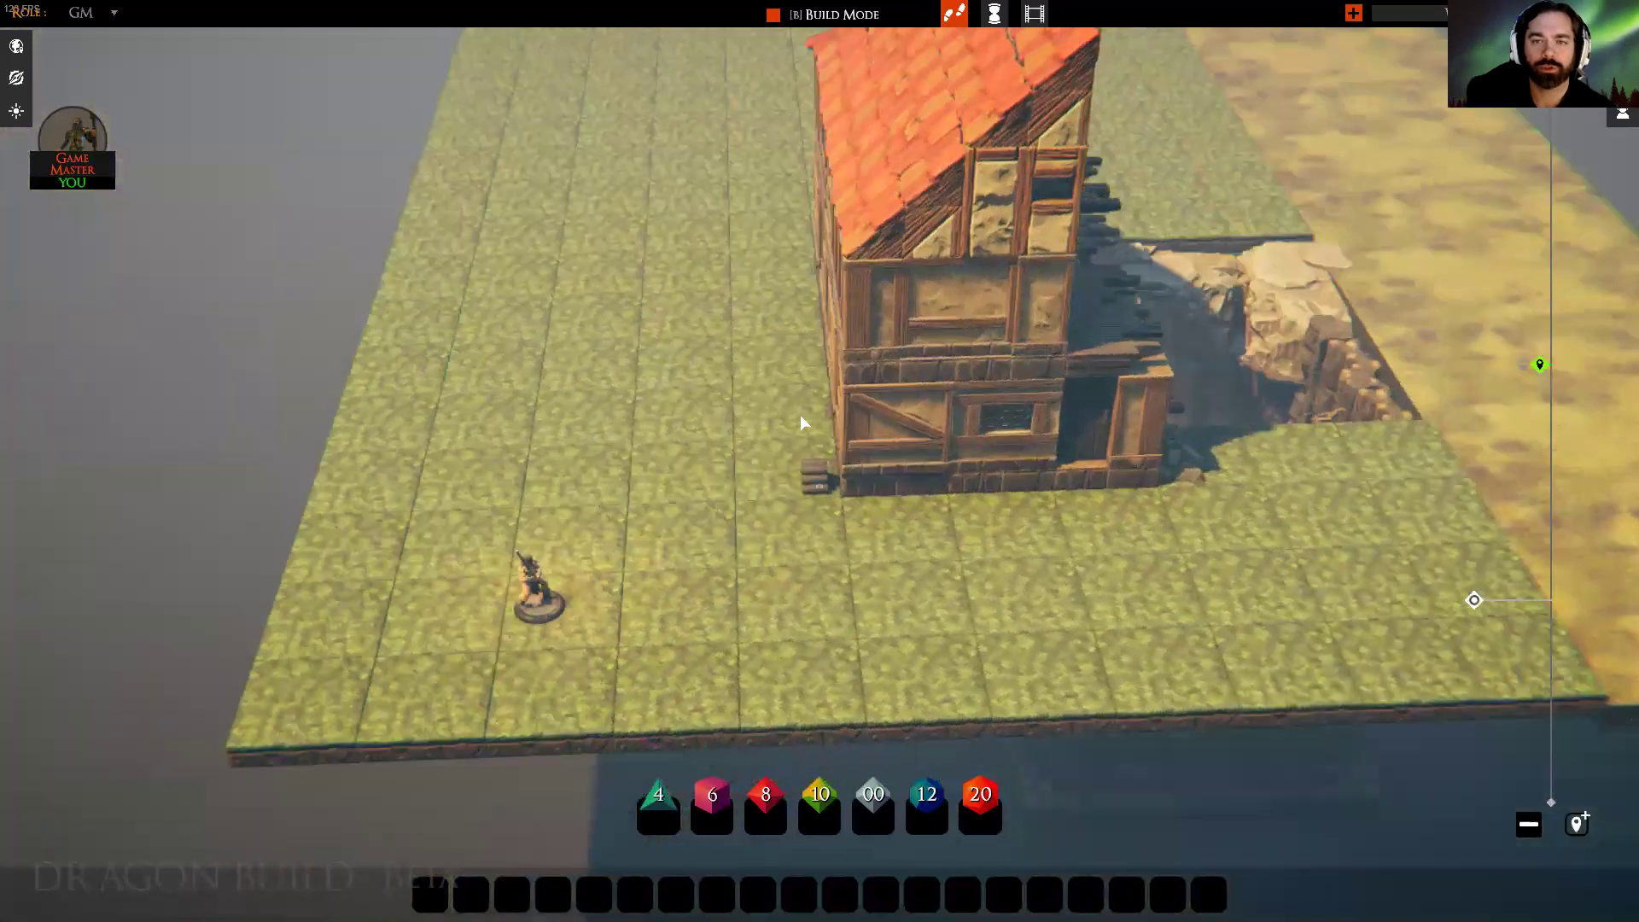
Step: Examine the collapsed, open side of the house and the rocky pit next to it
key(d)
key(q)
key(d)
key(q)
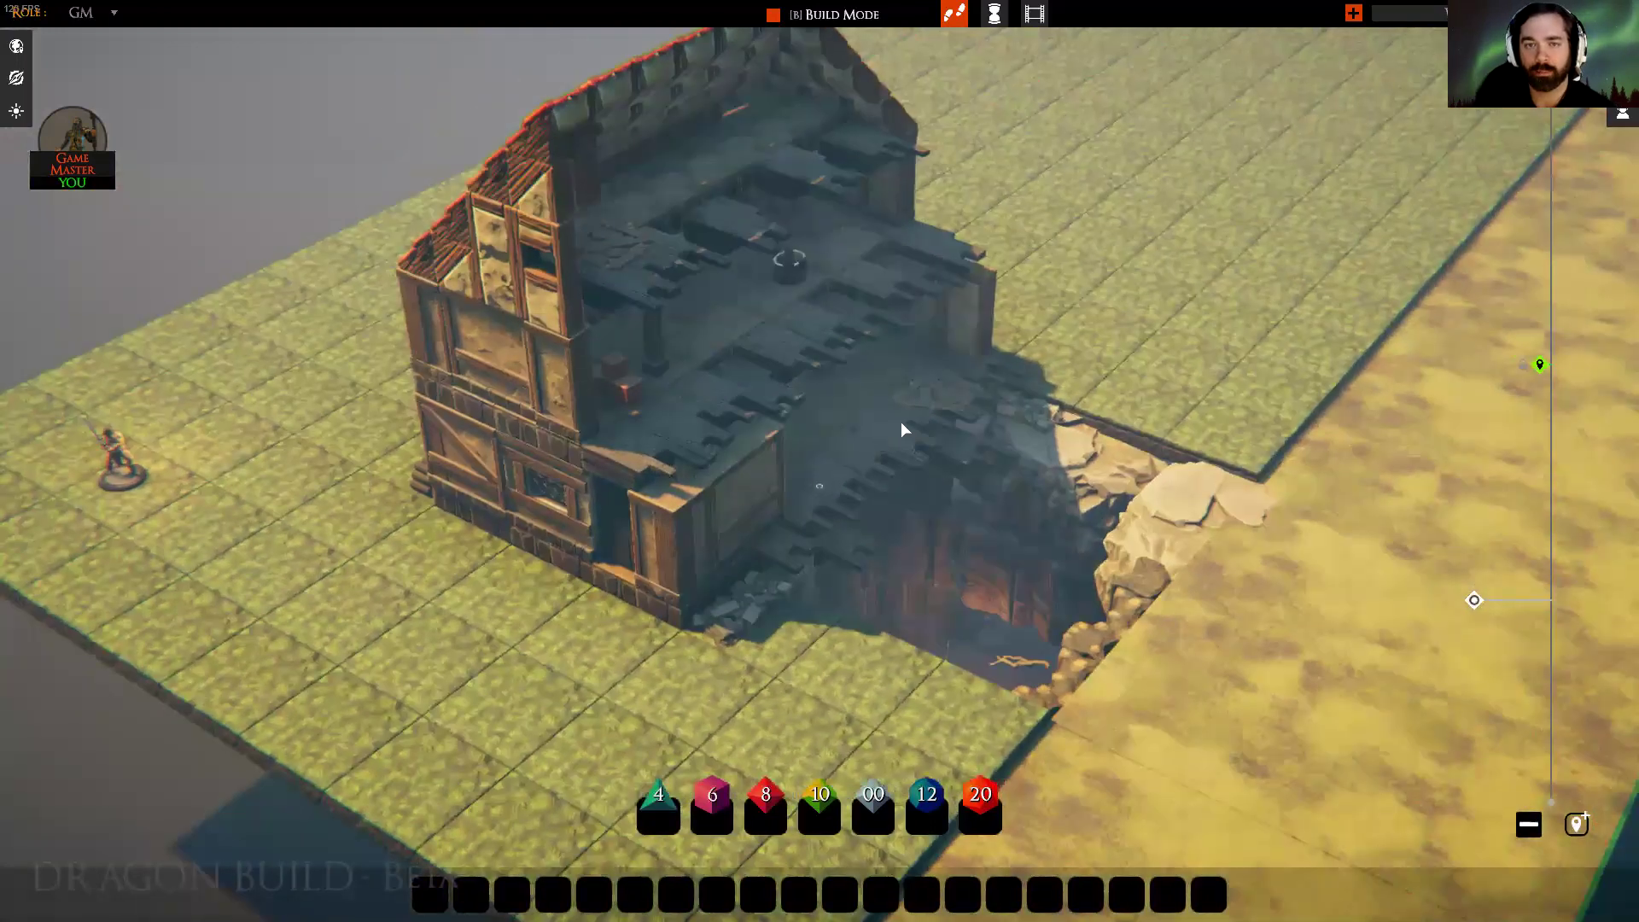
key(d)
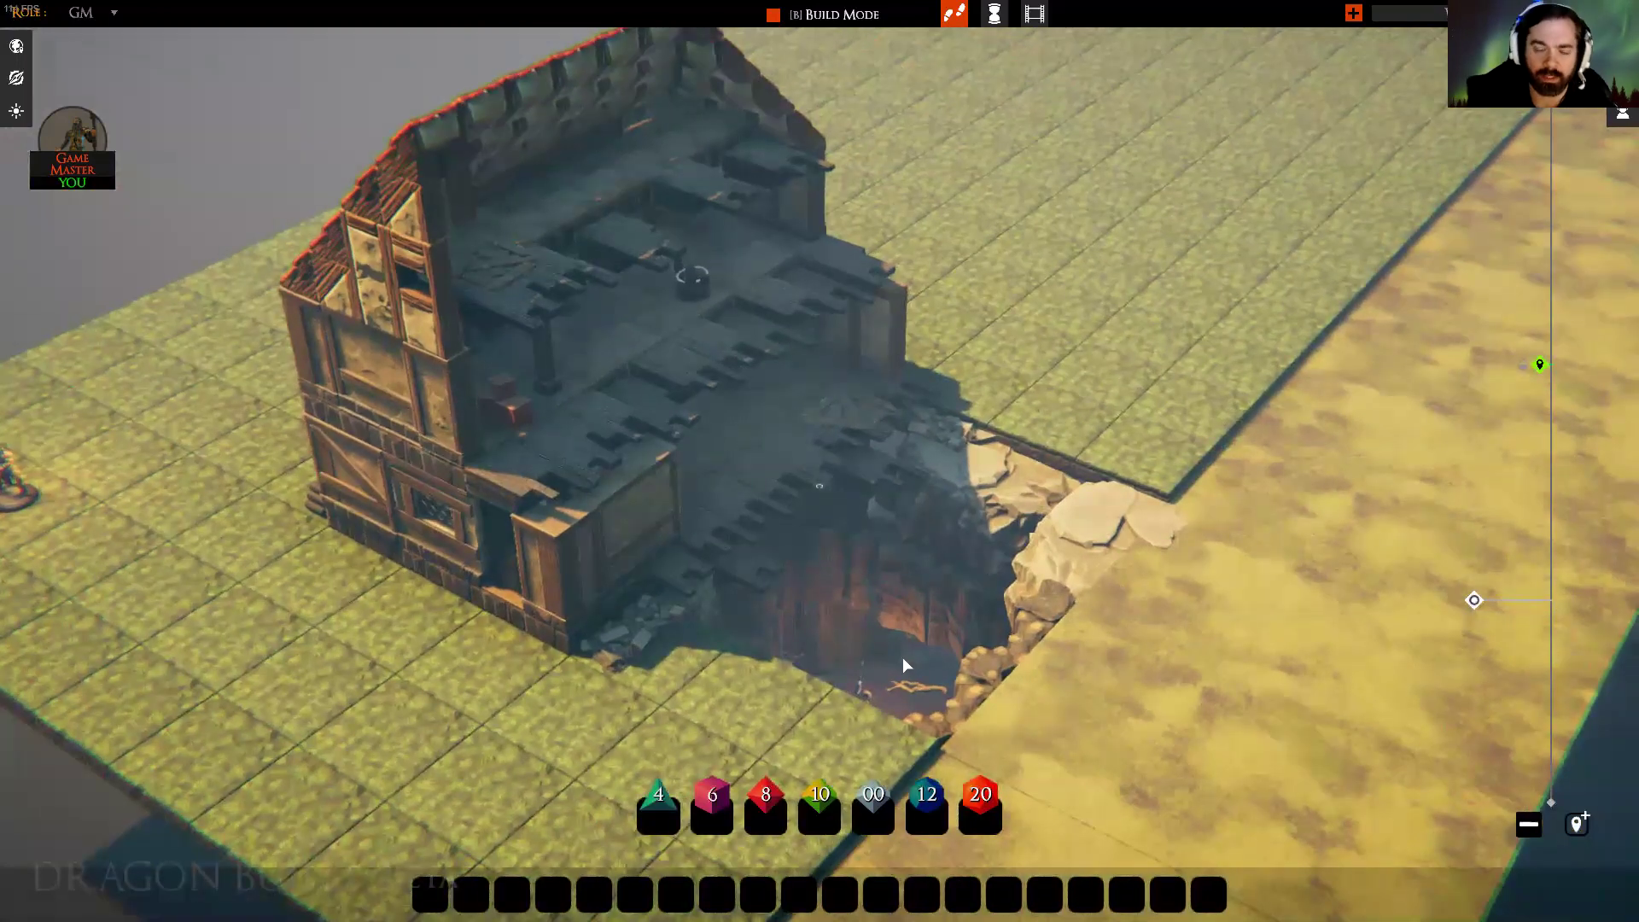
key(e)
key(d)
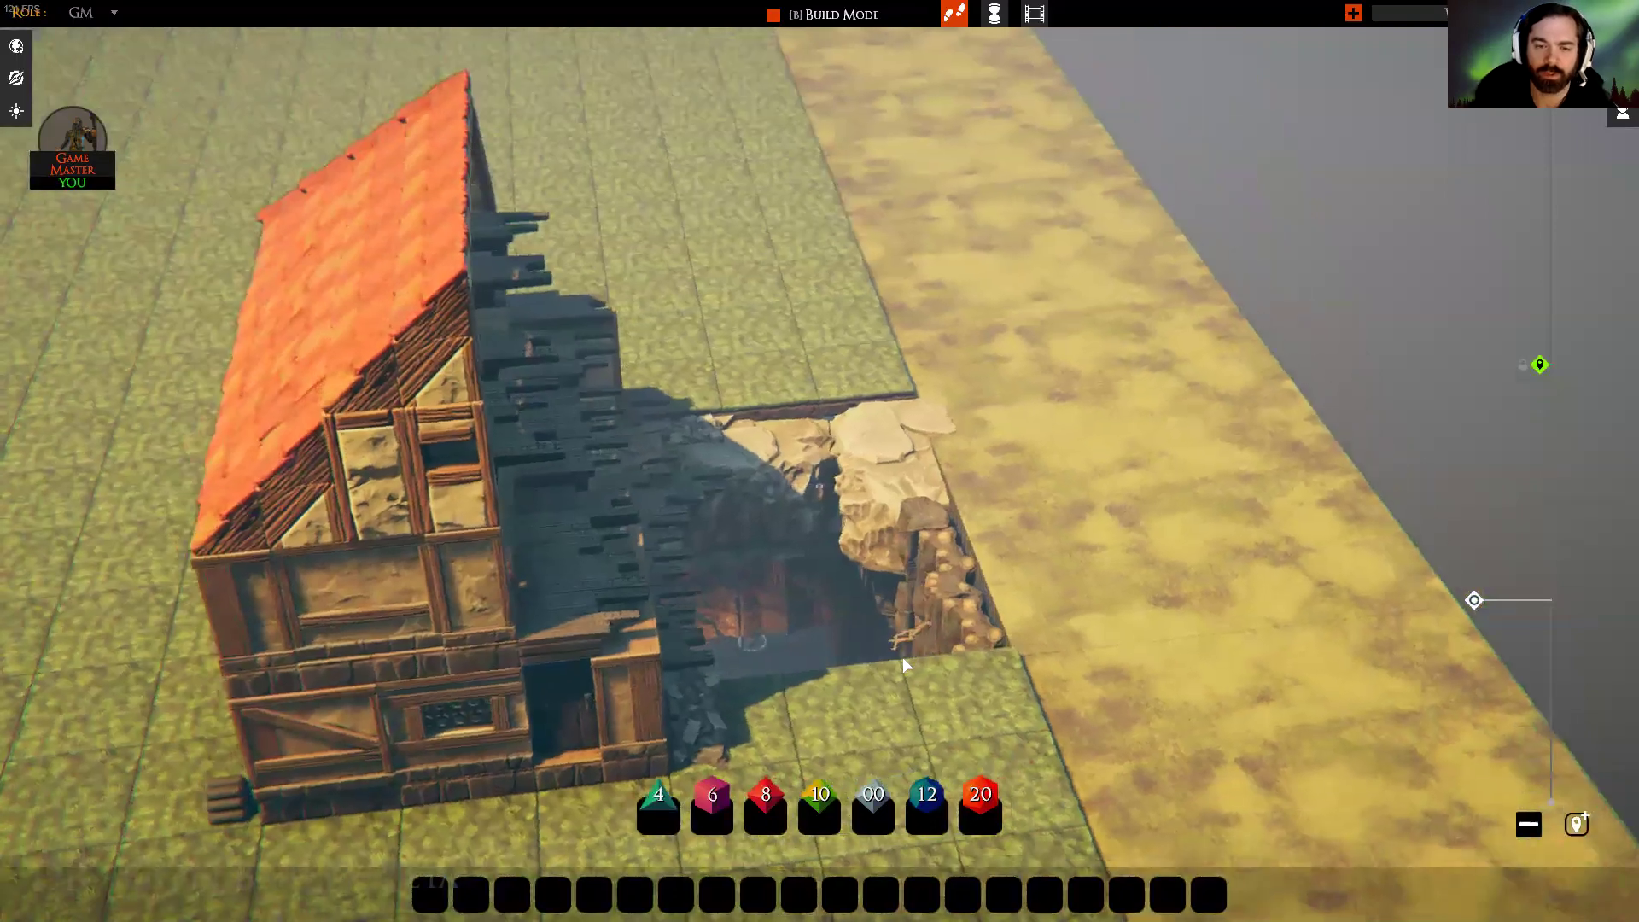
key(e)
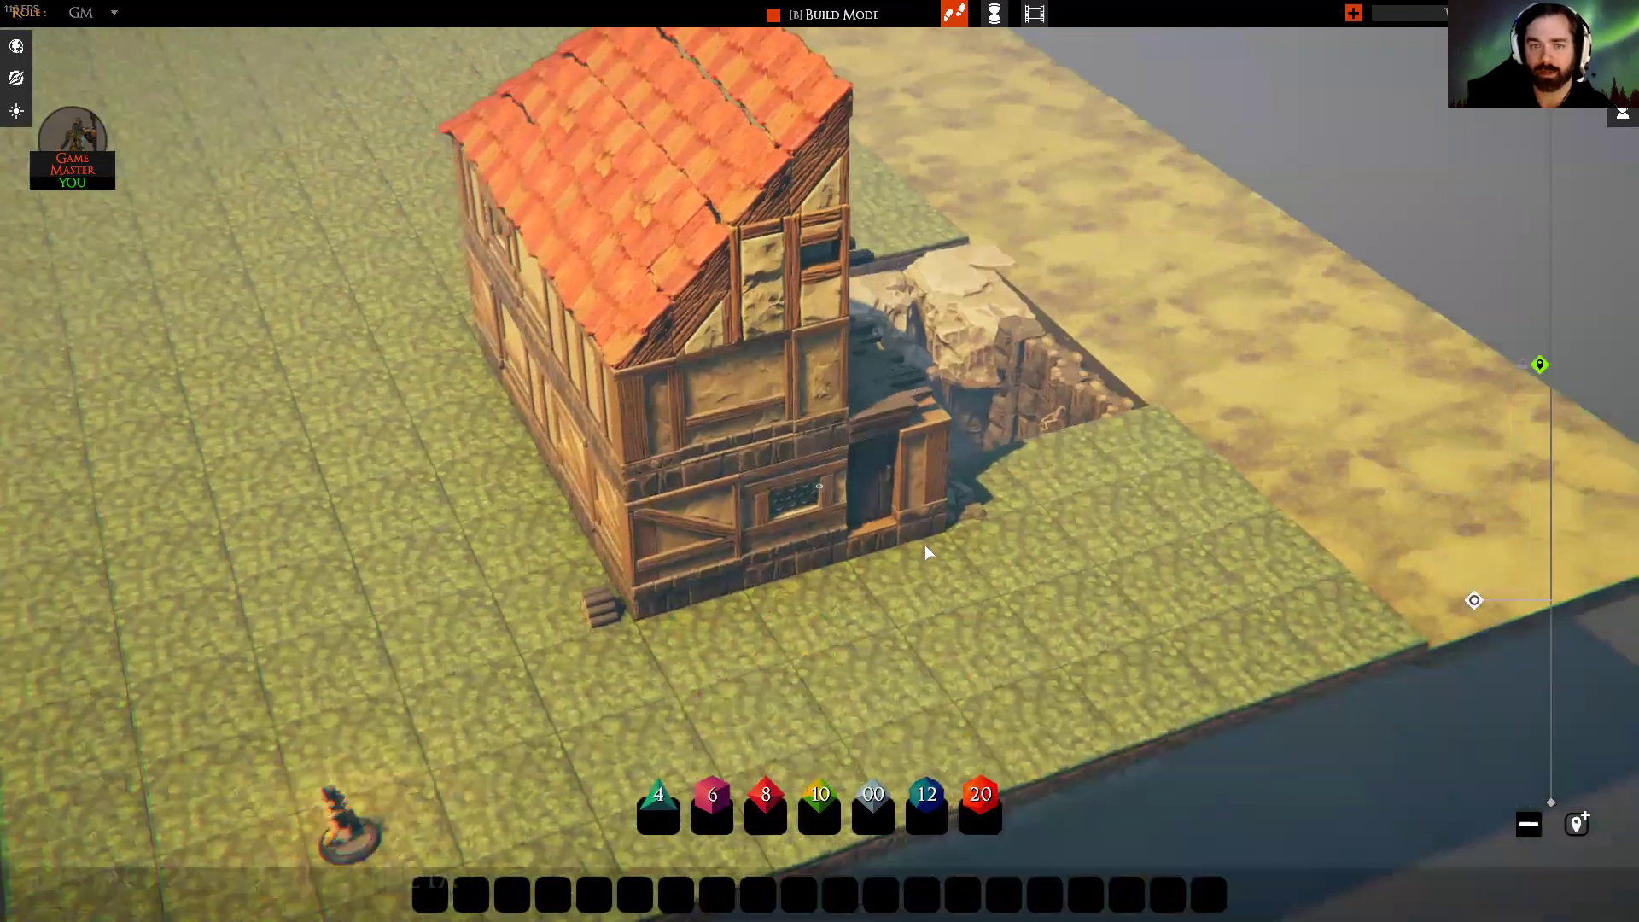
key(s)
key(a)
key(e)
key(q)
key(e)
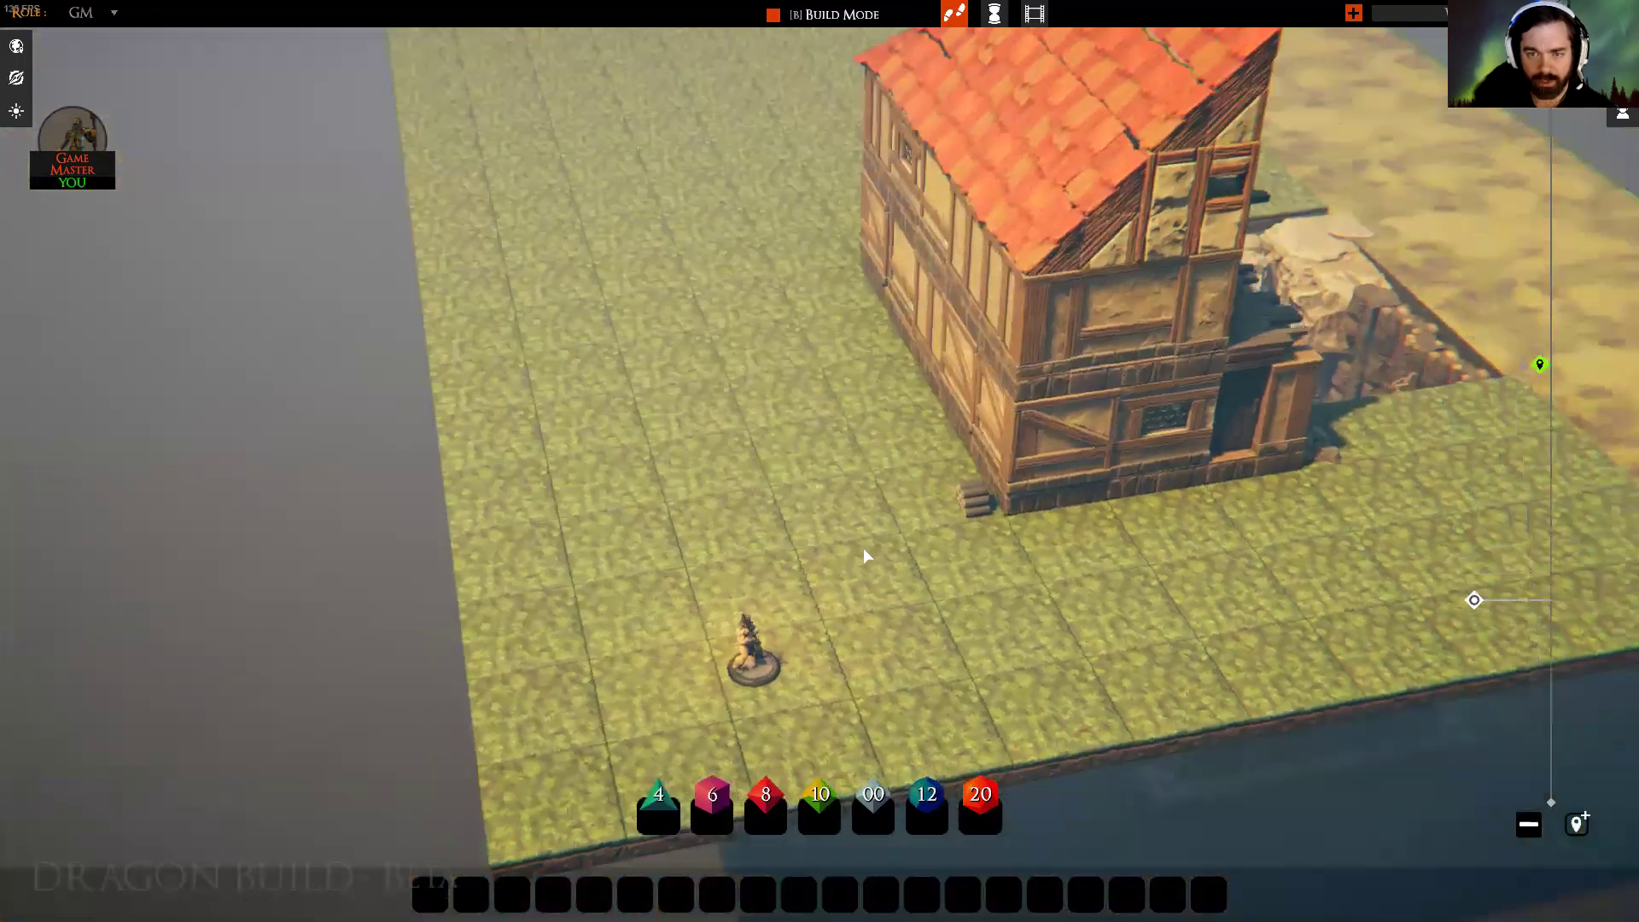
key(e)
key(q)
key(s)
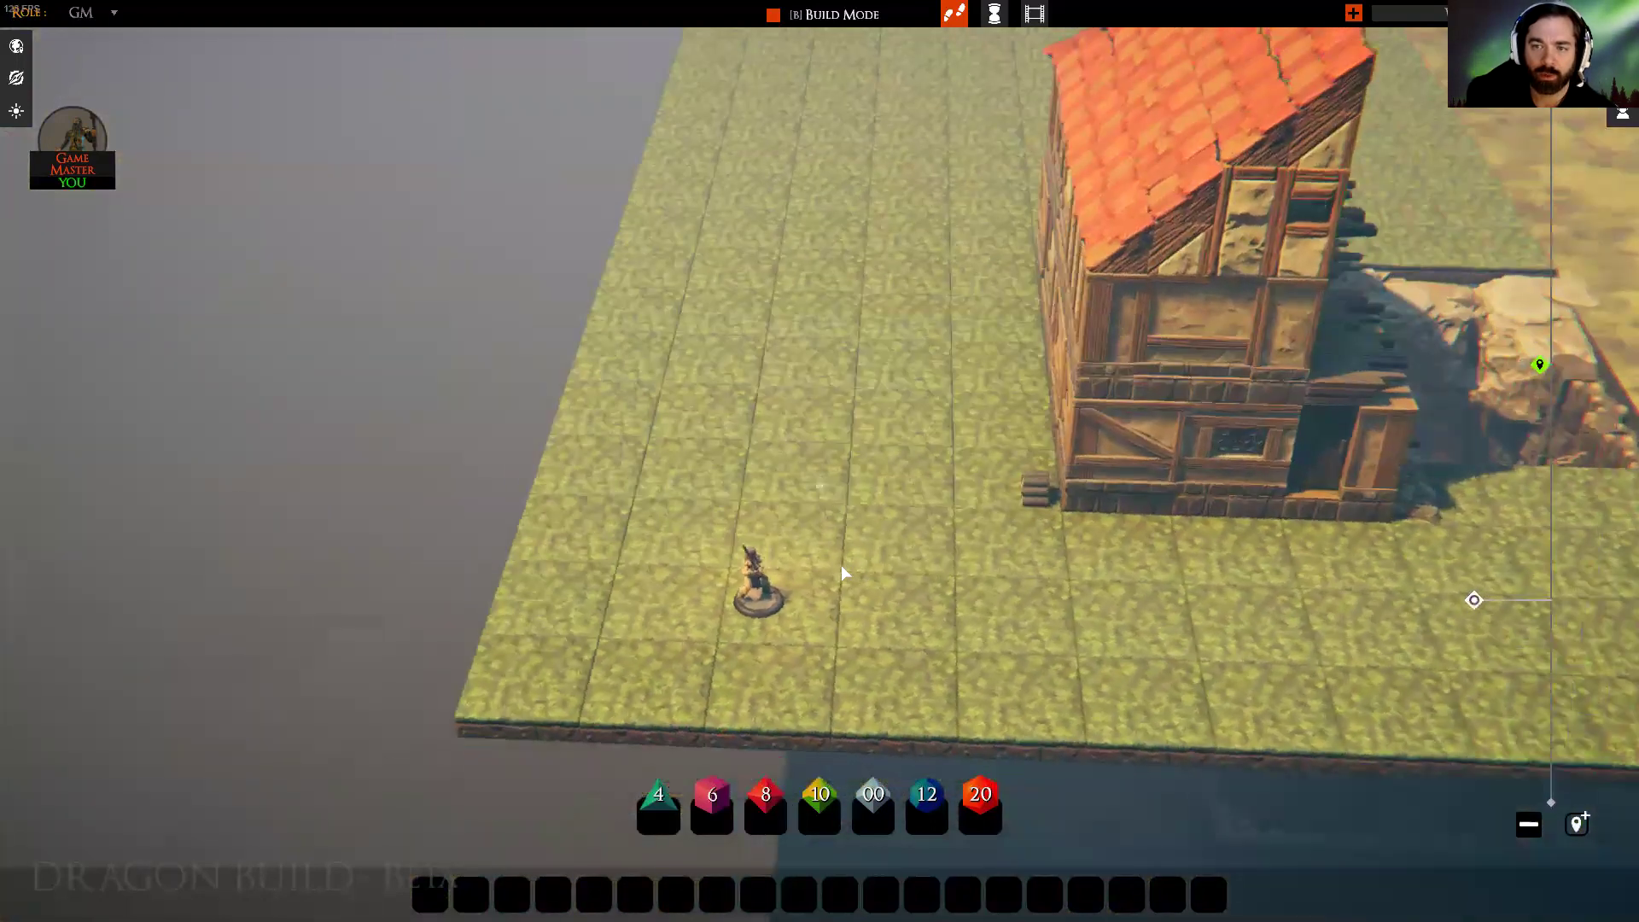
key(s)
key(d)
key(e)
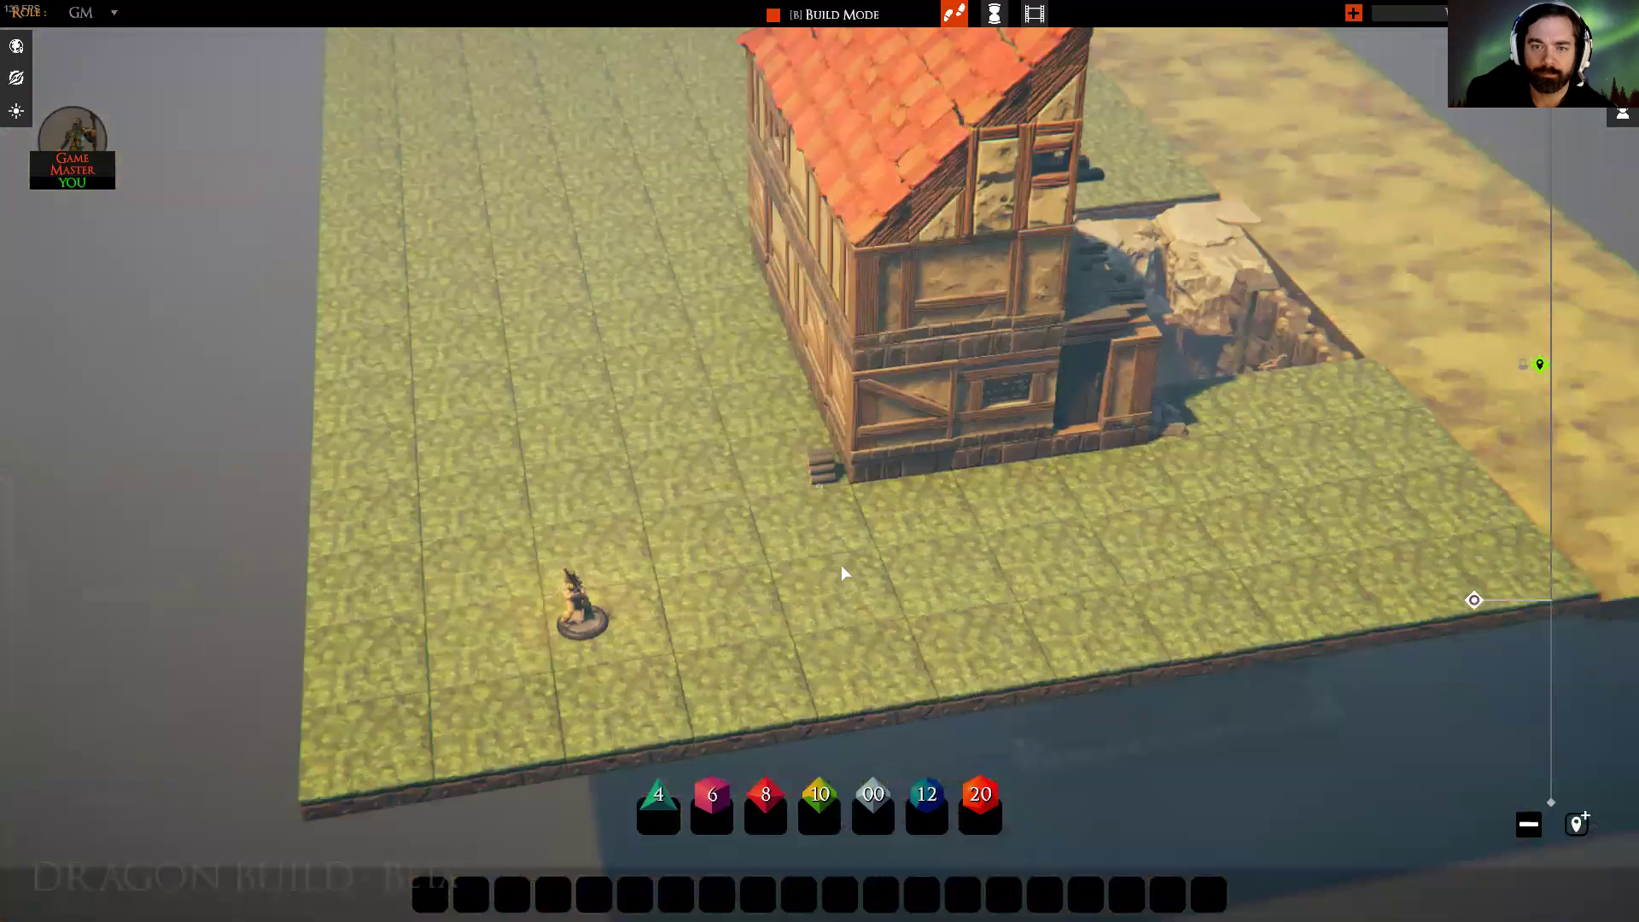
key(a)
key(w)
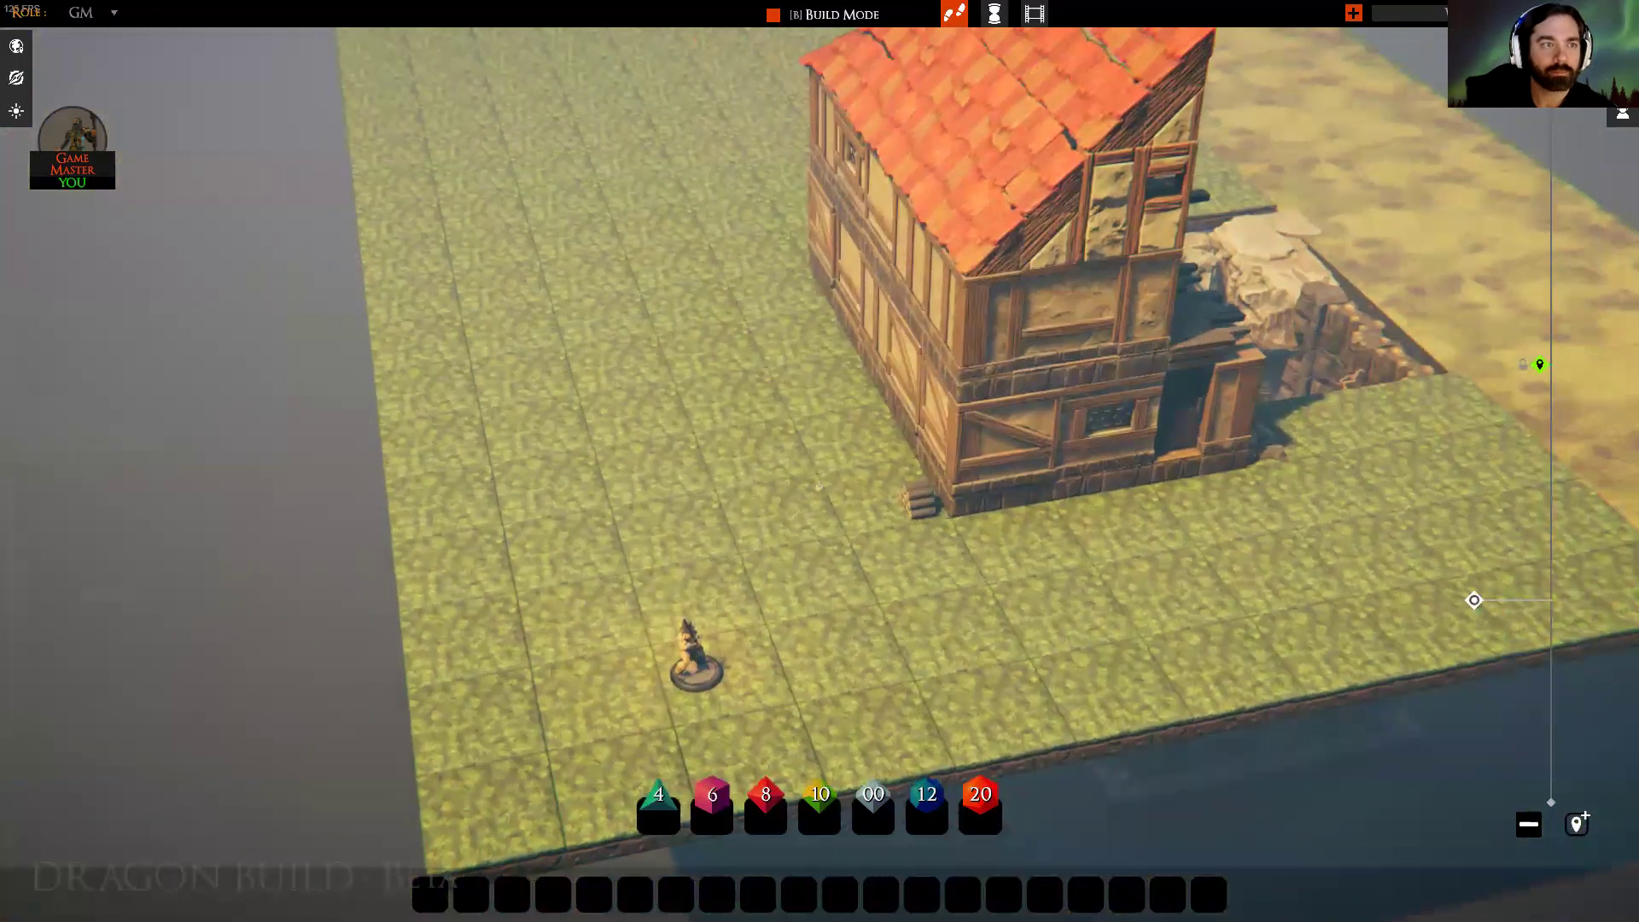
Step: Open the atmosphere settings for the game board
click(15, 116)
key(q)
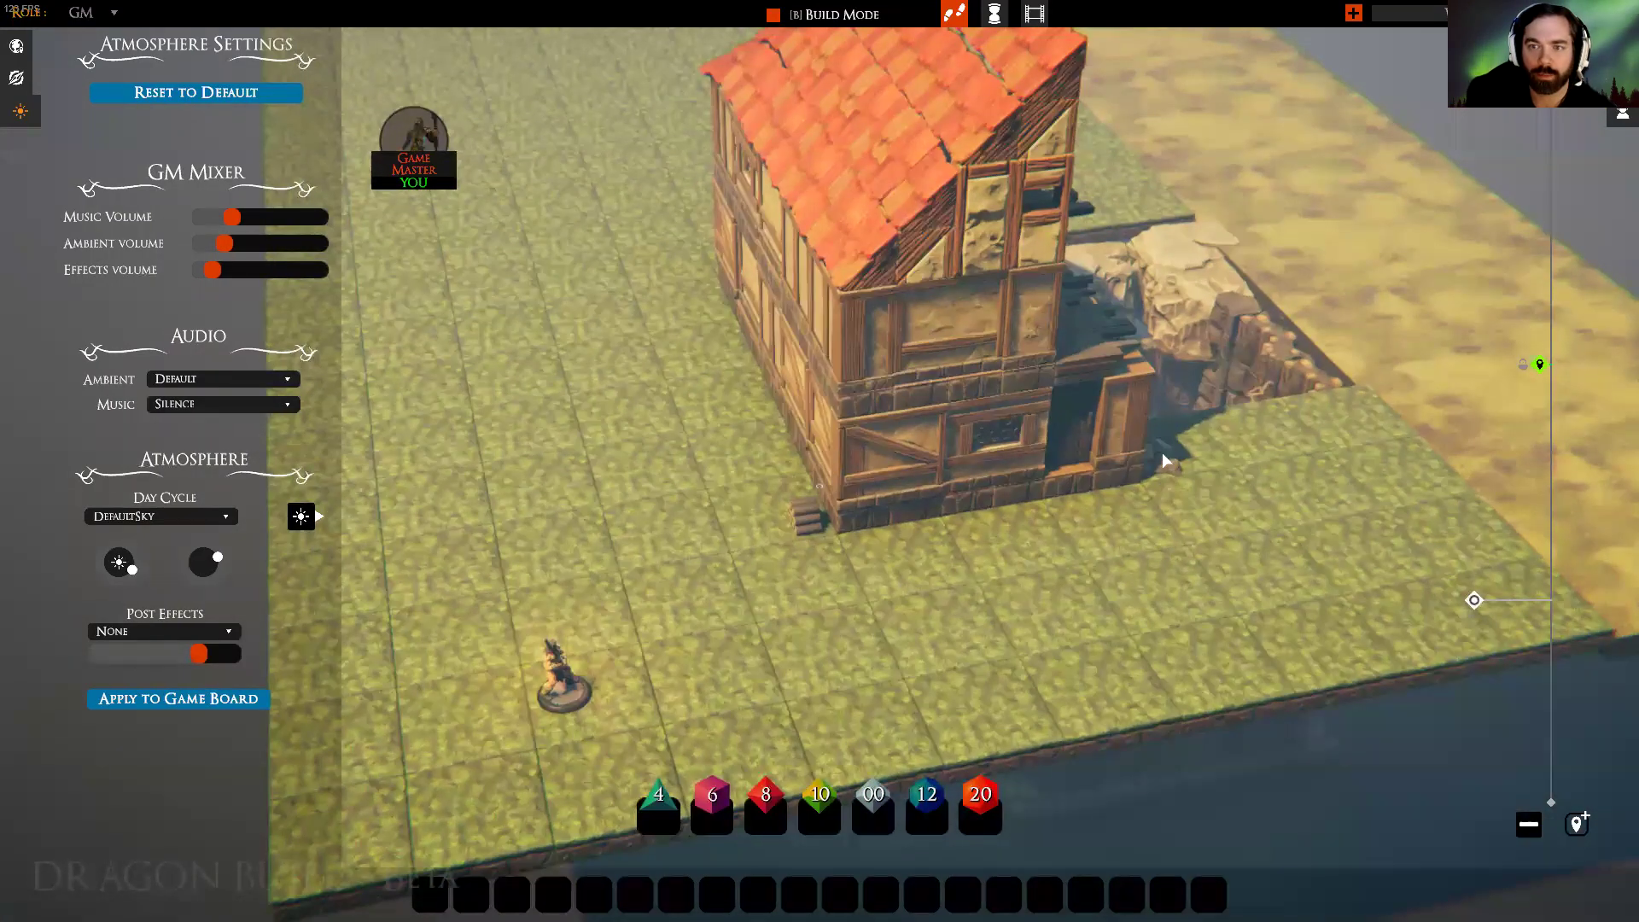
right_drag(782, 456, 607, 483)
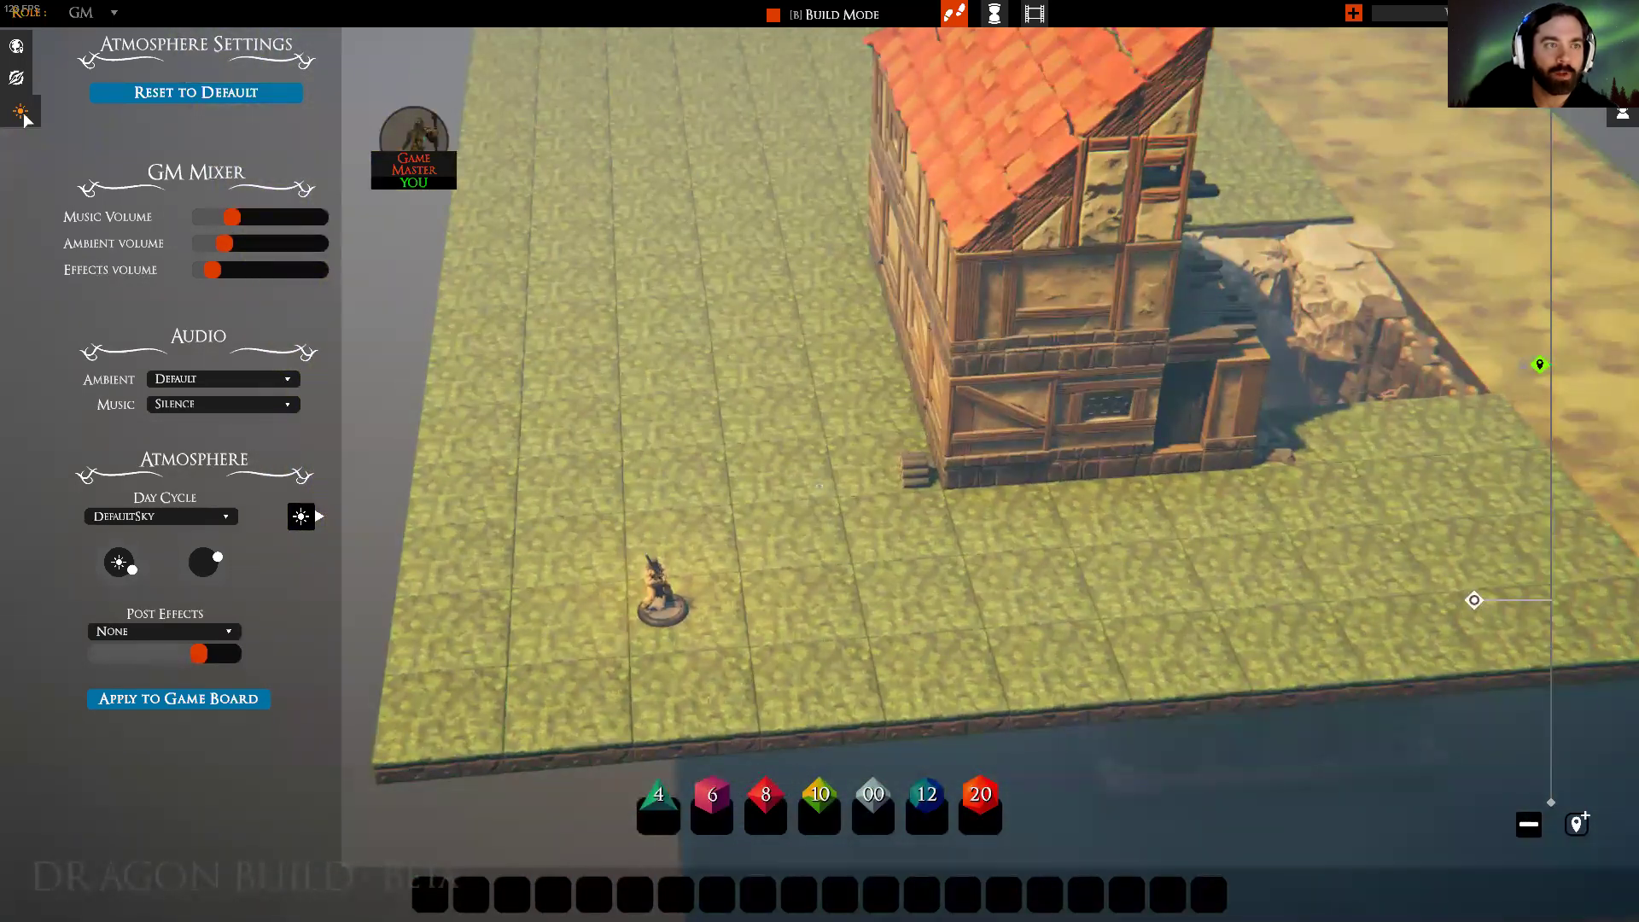
click(18, 112)
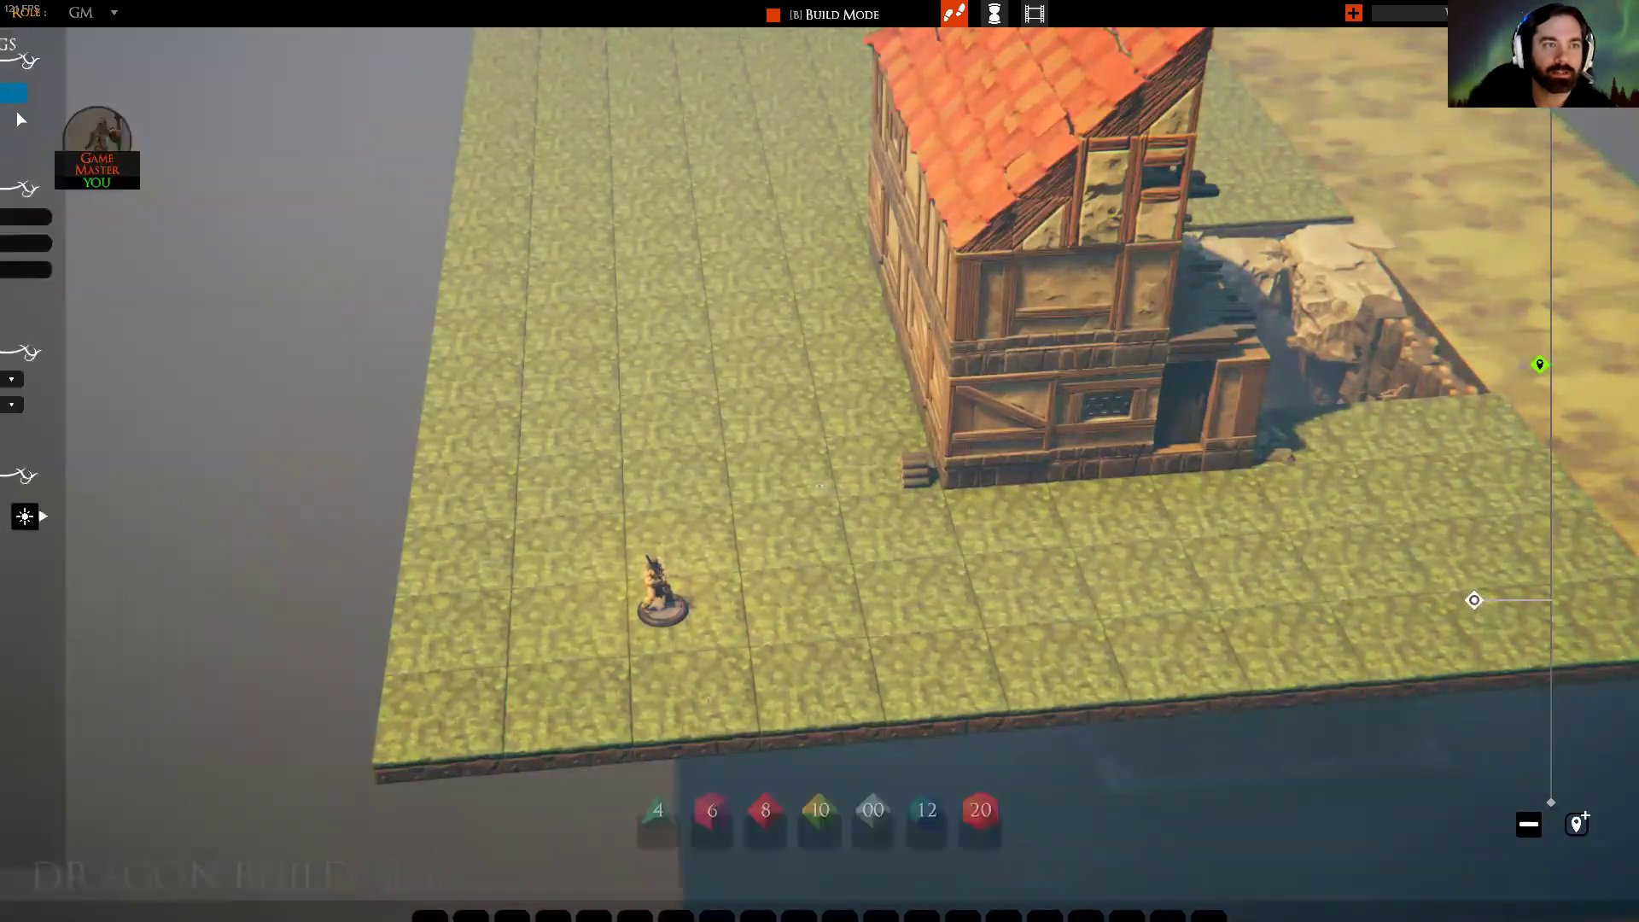
click(20, 108)
click(29, 112)
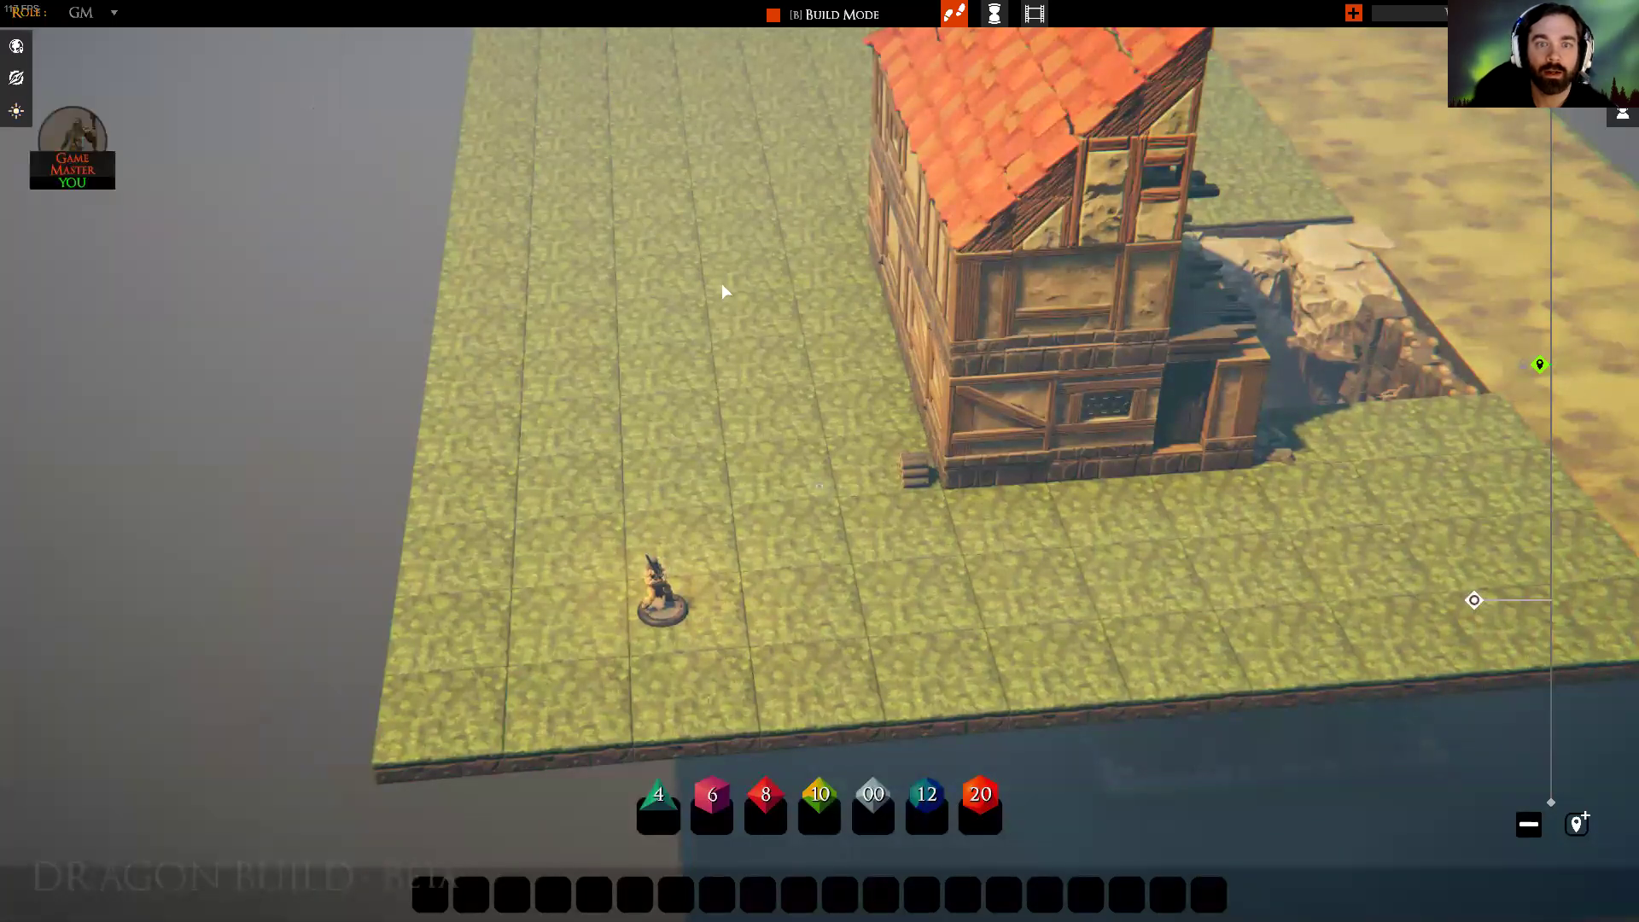
click(12, 111)
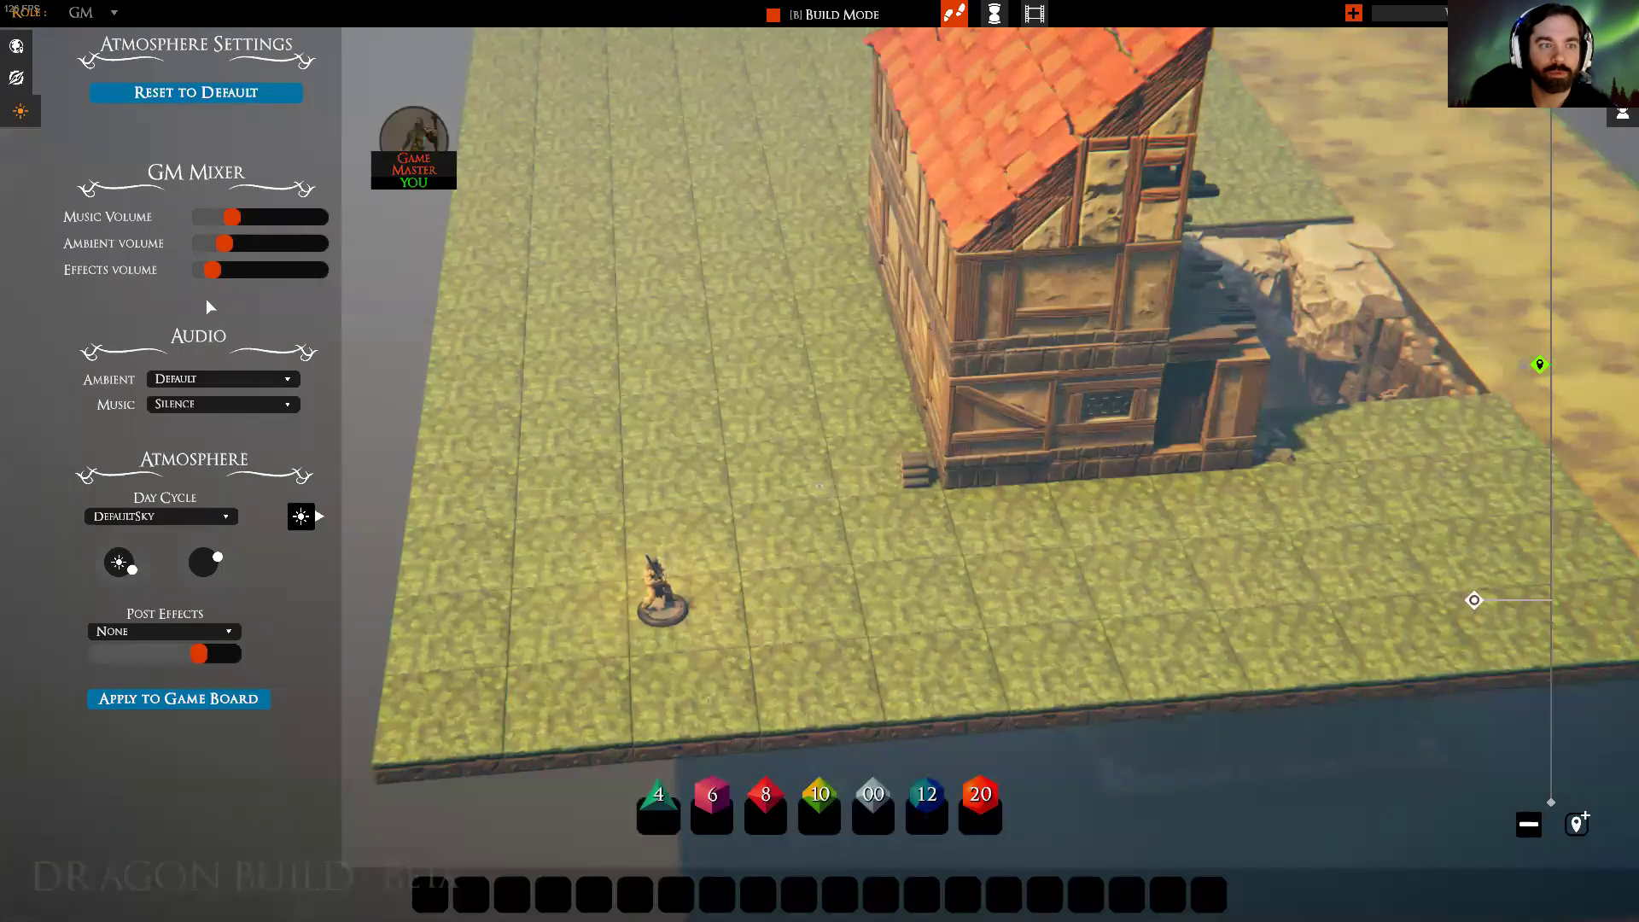
Step: Preview the Darkness day cycle and switch back to DefaultSky
click(136, 515)
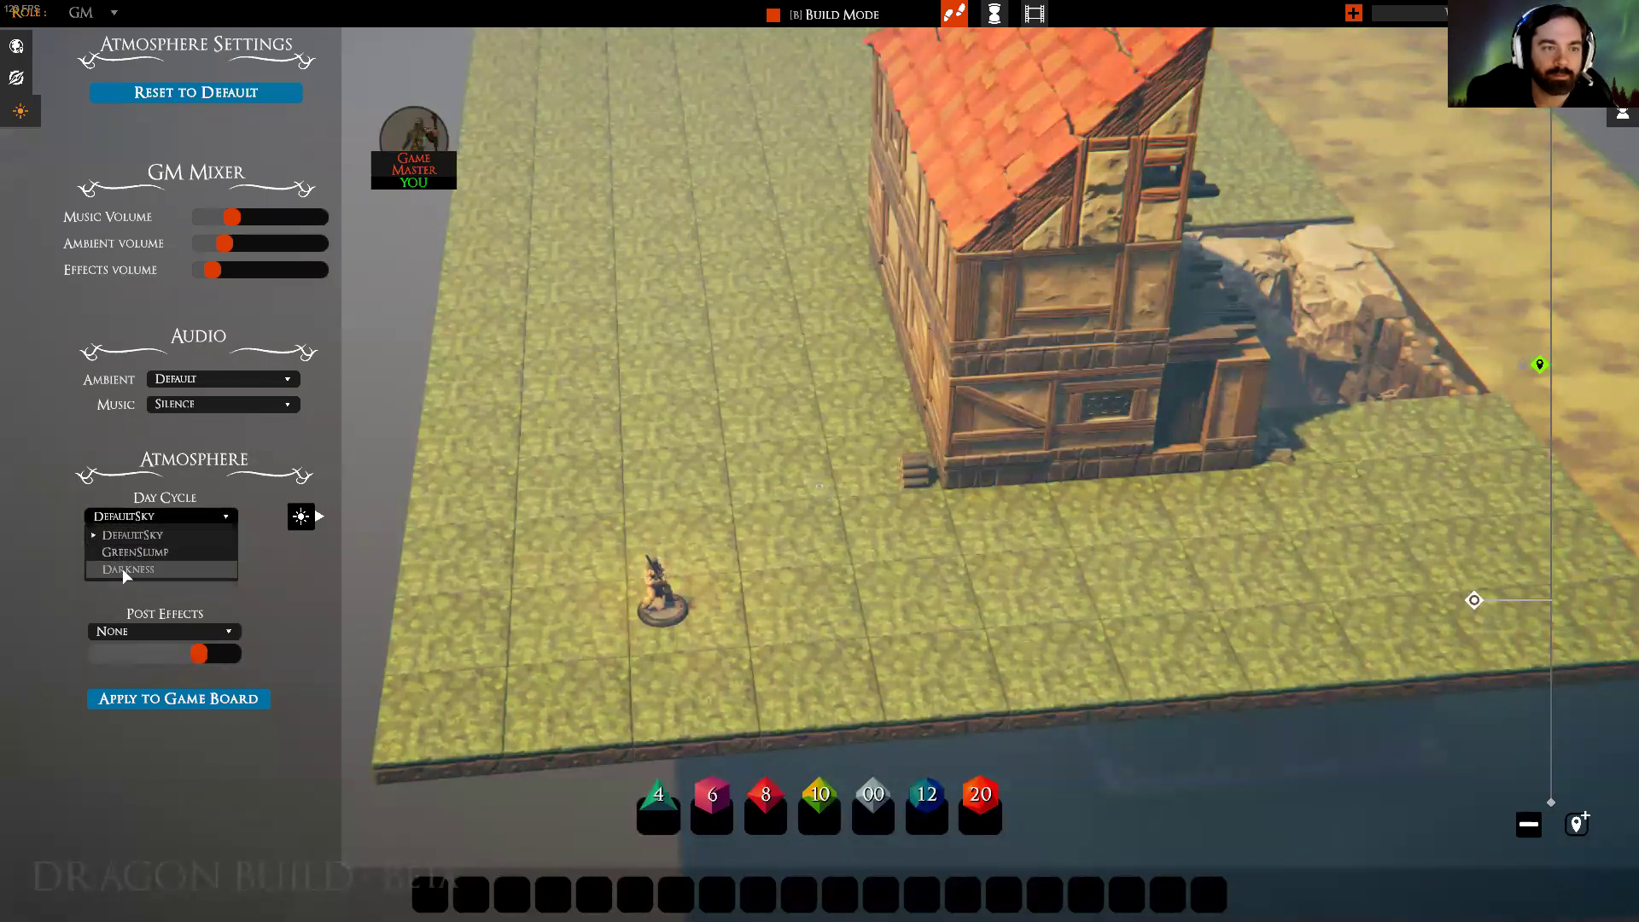
click(121, 568)
click(125, 517)
click(128, 534)
Step: Inspect how the DefaultSky daylight falls on the house, its open interior and the pit
key(d)
key(e)
key(q)
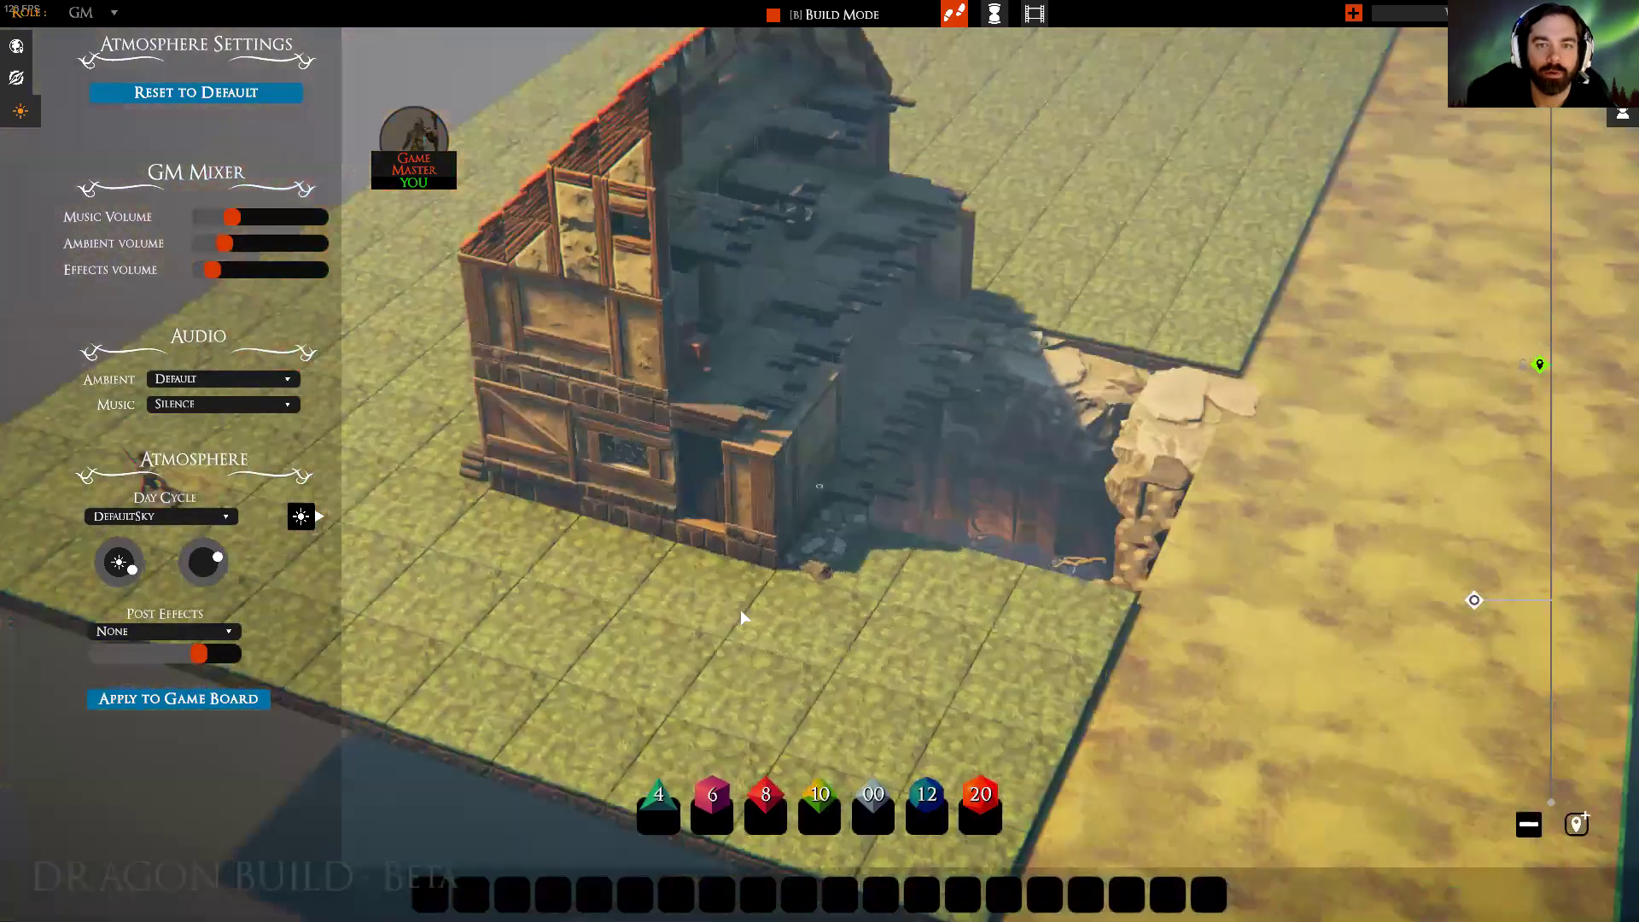
key(e)
key(a)
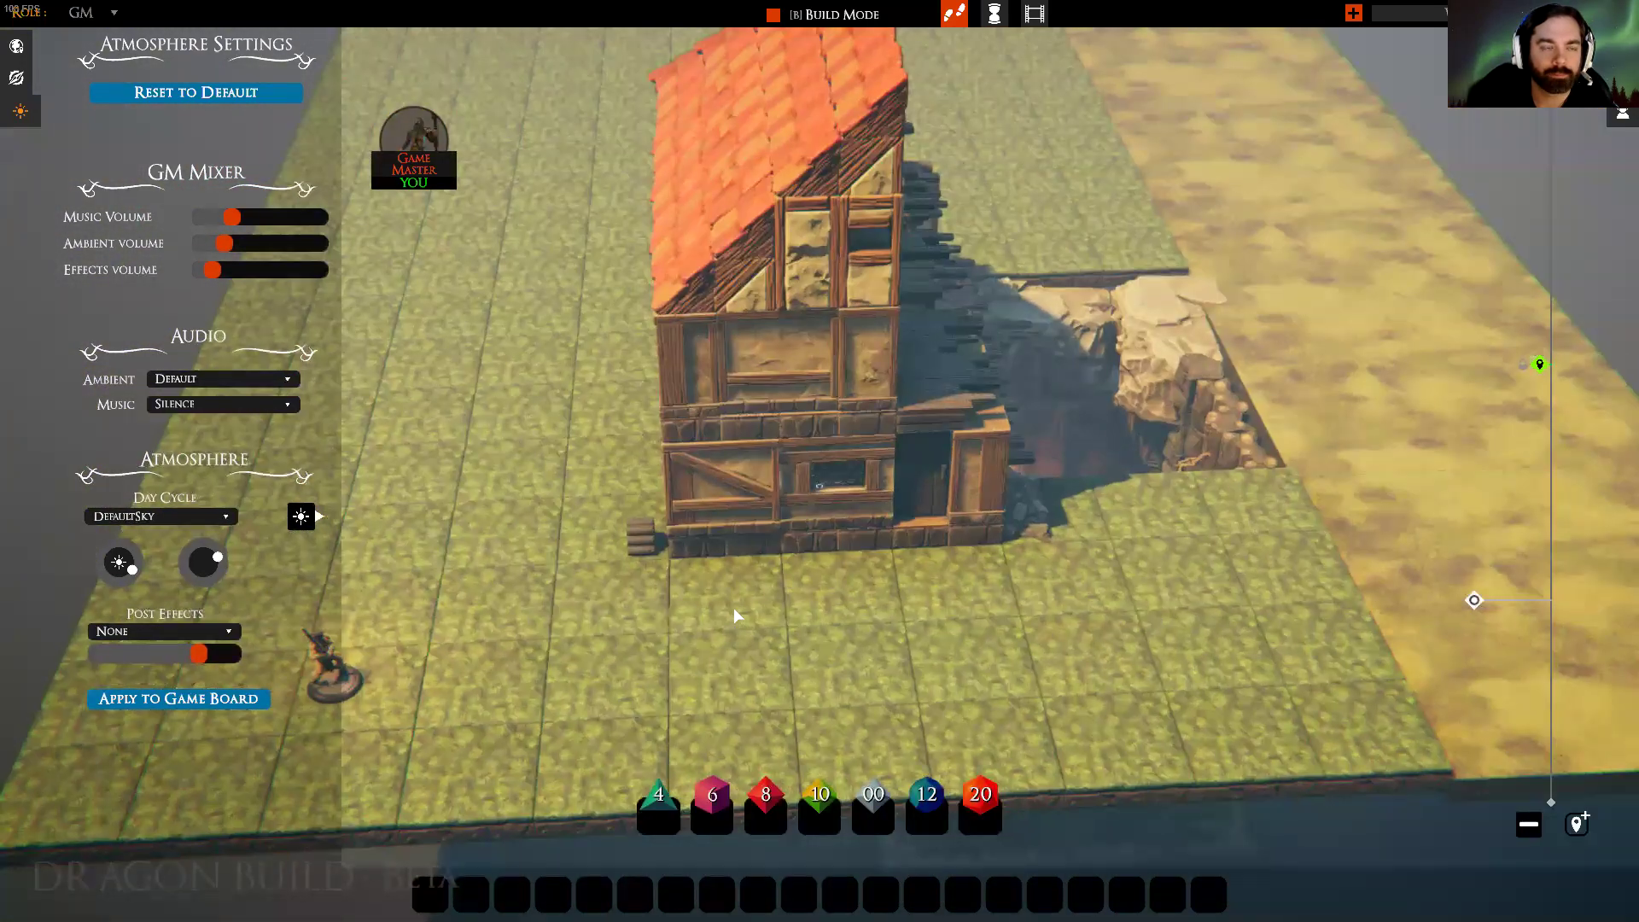
key(a)
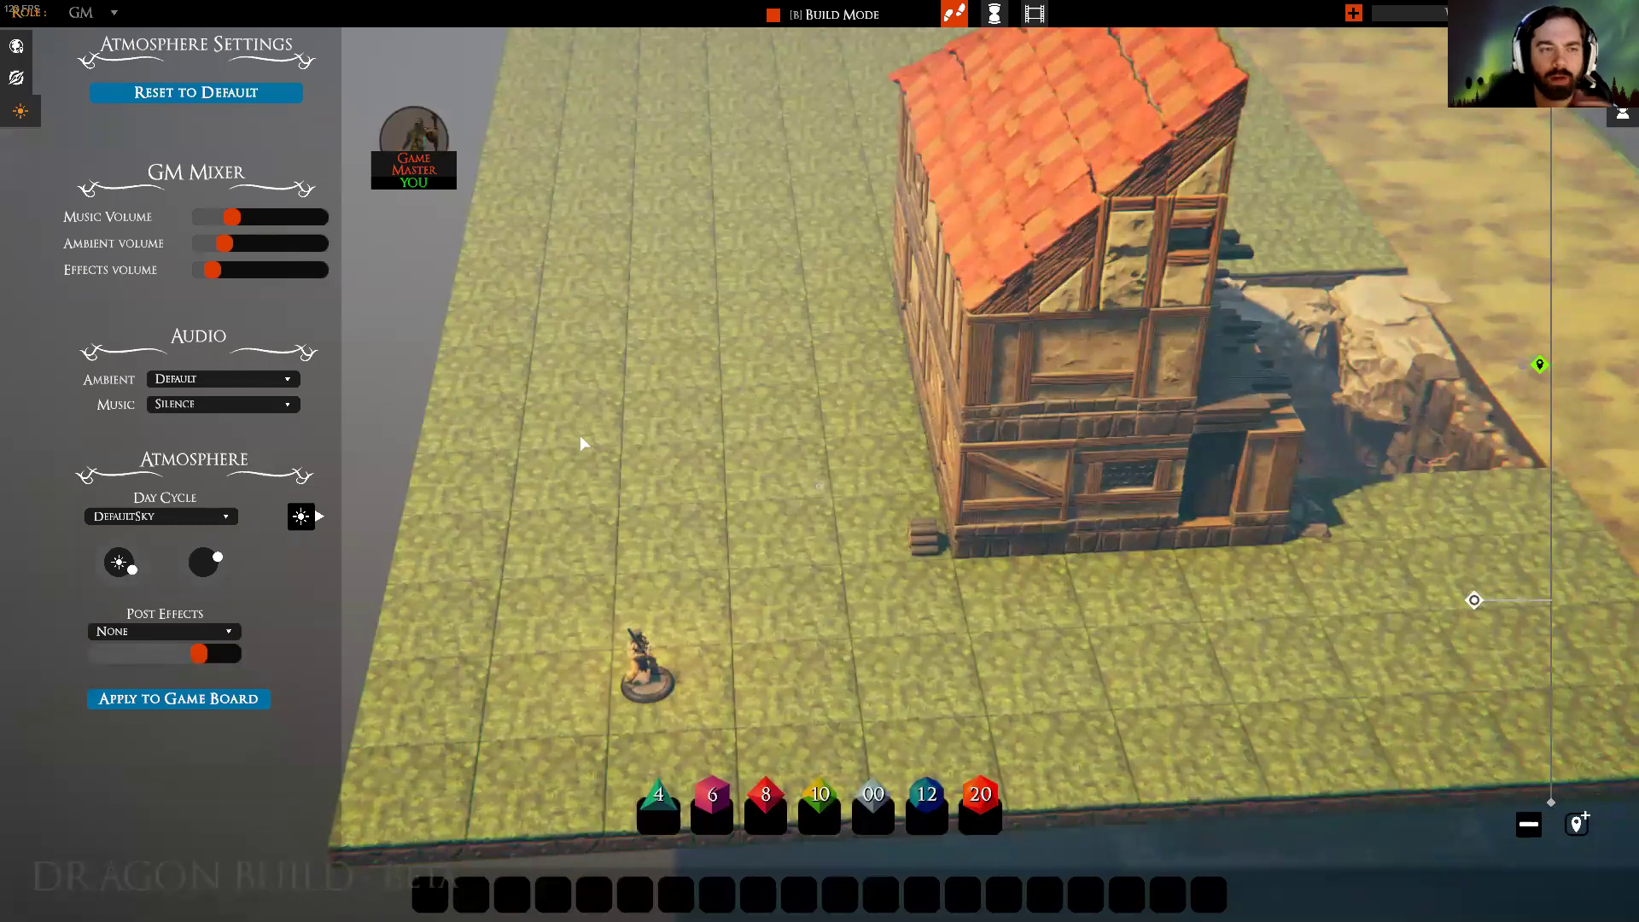
key(s)
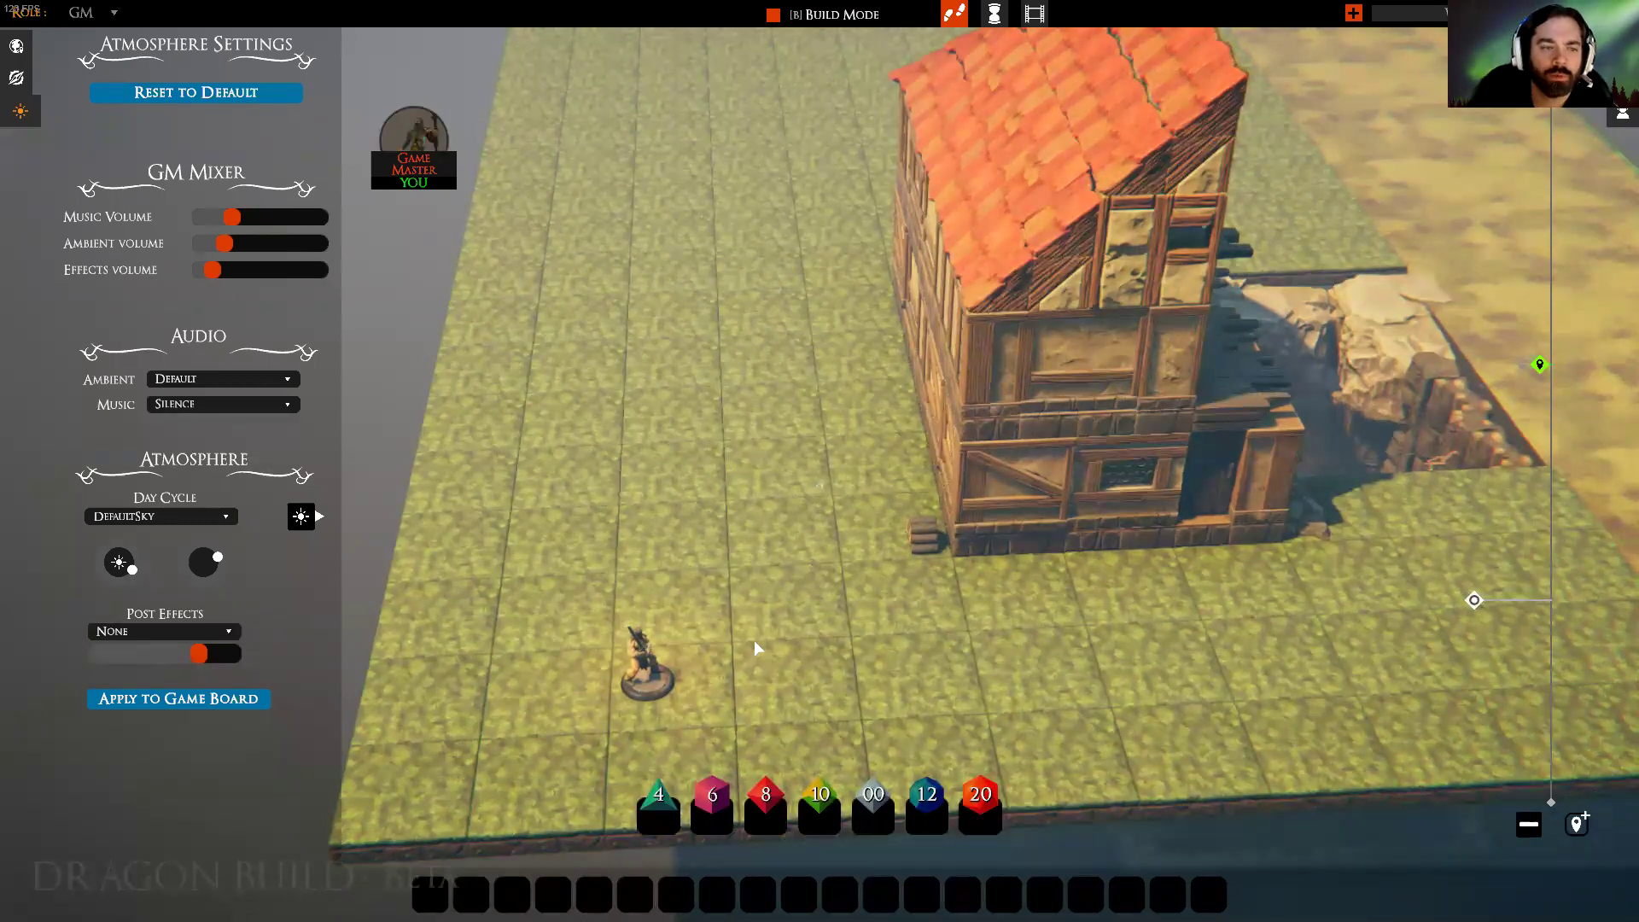
key(d)
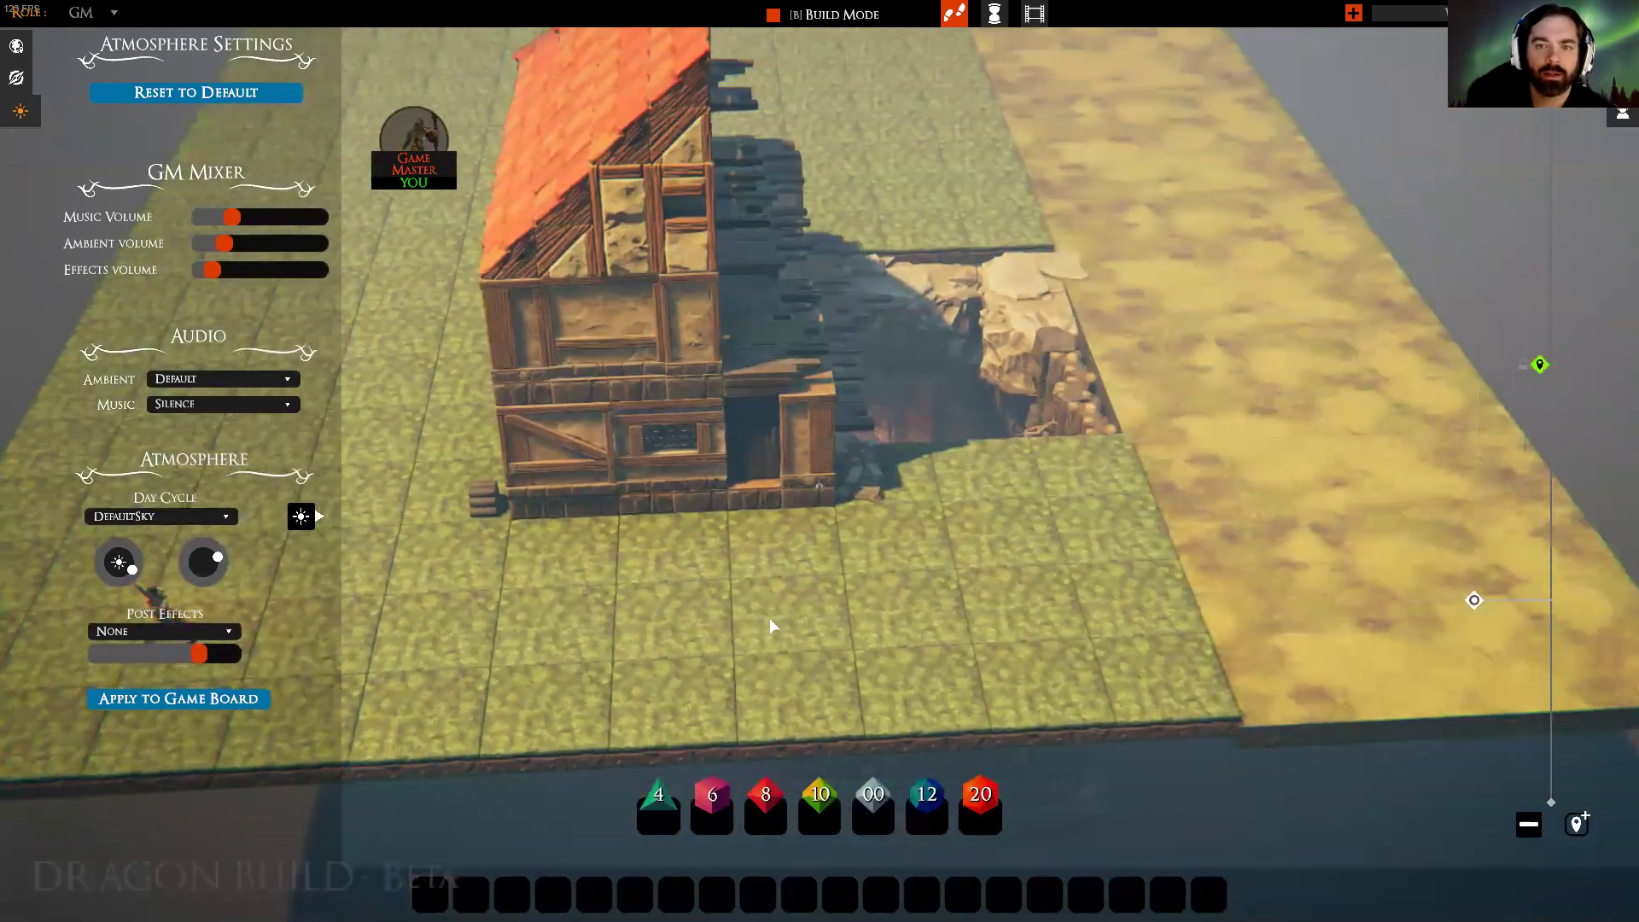
key(e)
key(q)
key(w)
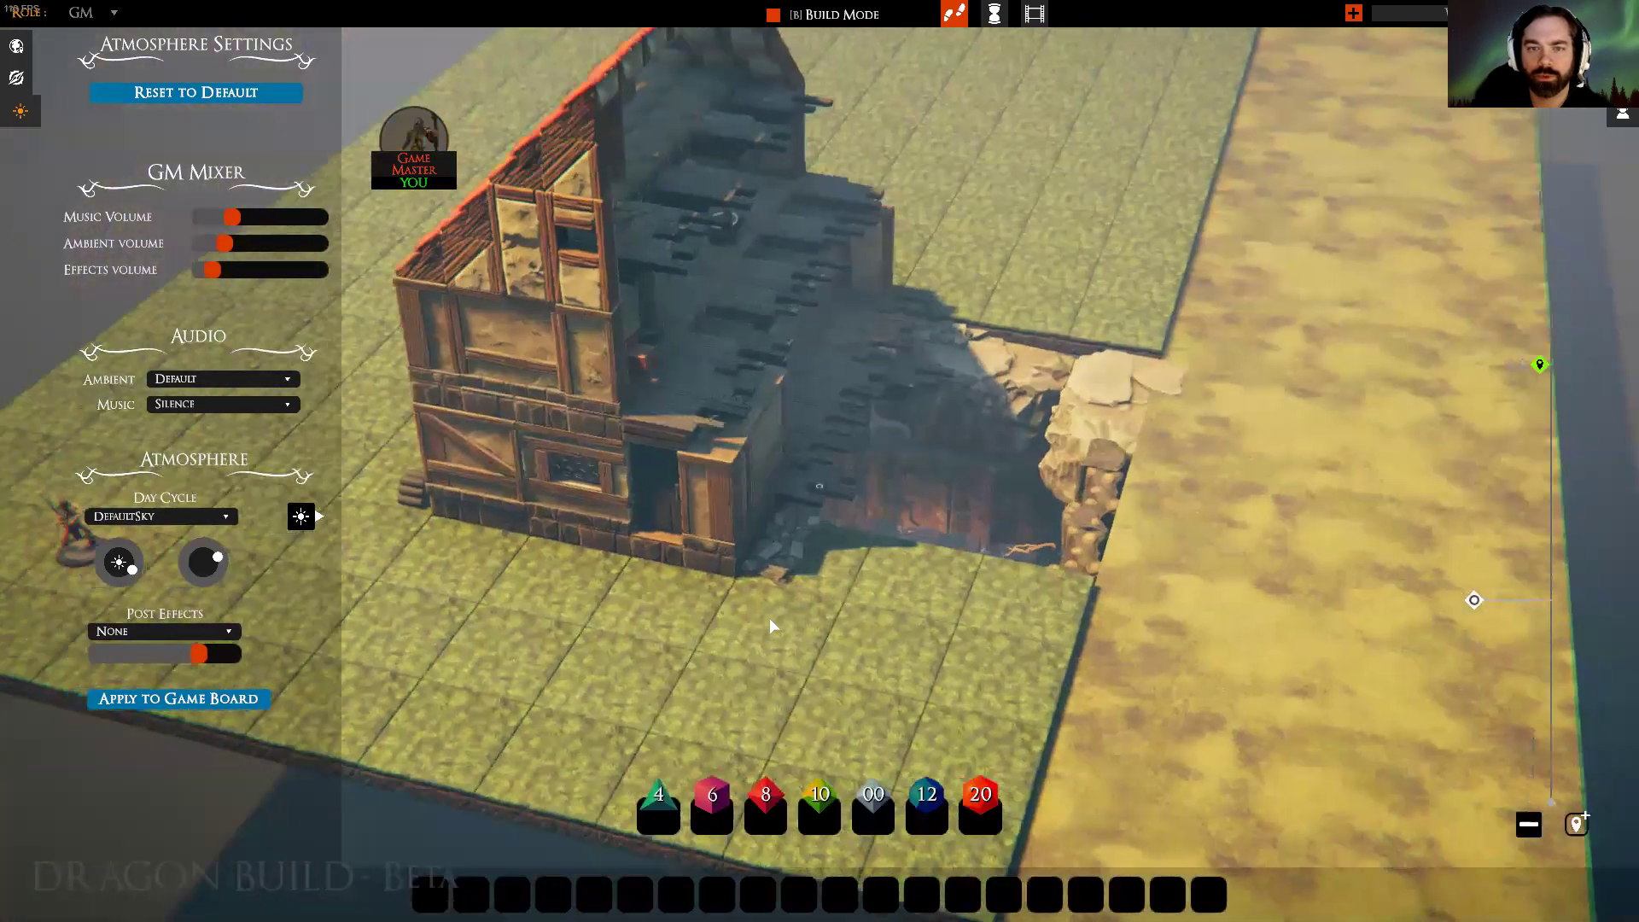
Step: Turn the day cycle's sun dial slightly to change how sunlight falls on the house and the pit
key(w)
key(a)
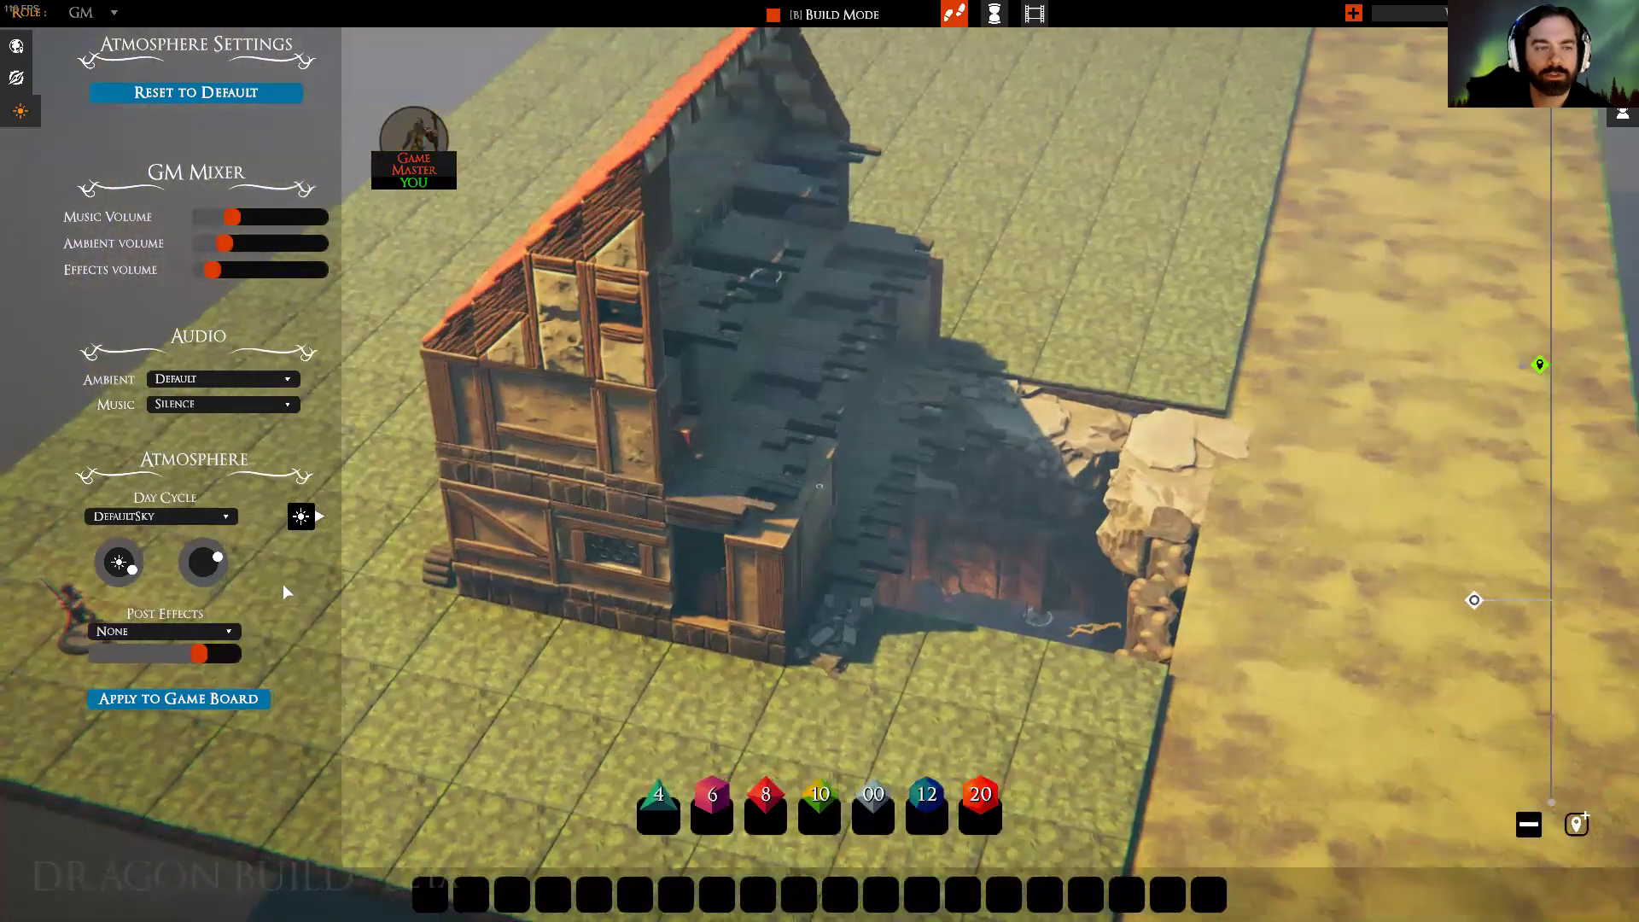
drag(131, 569, 136, 569)
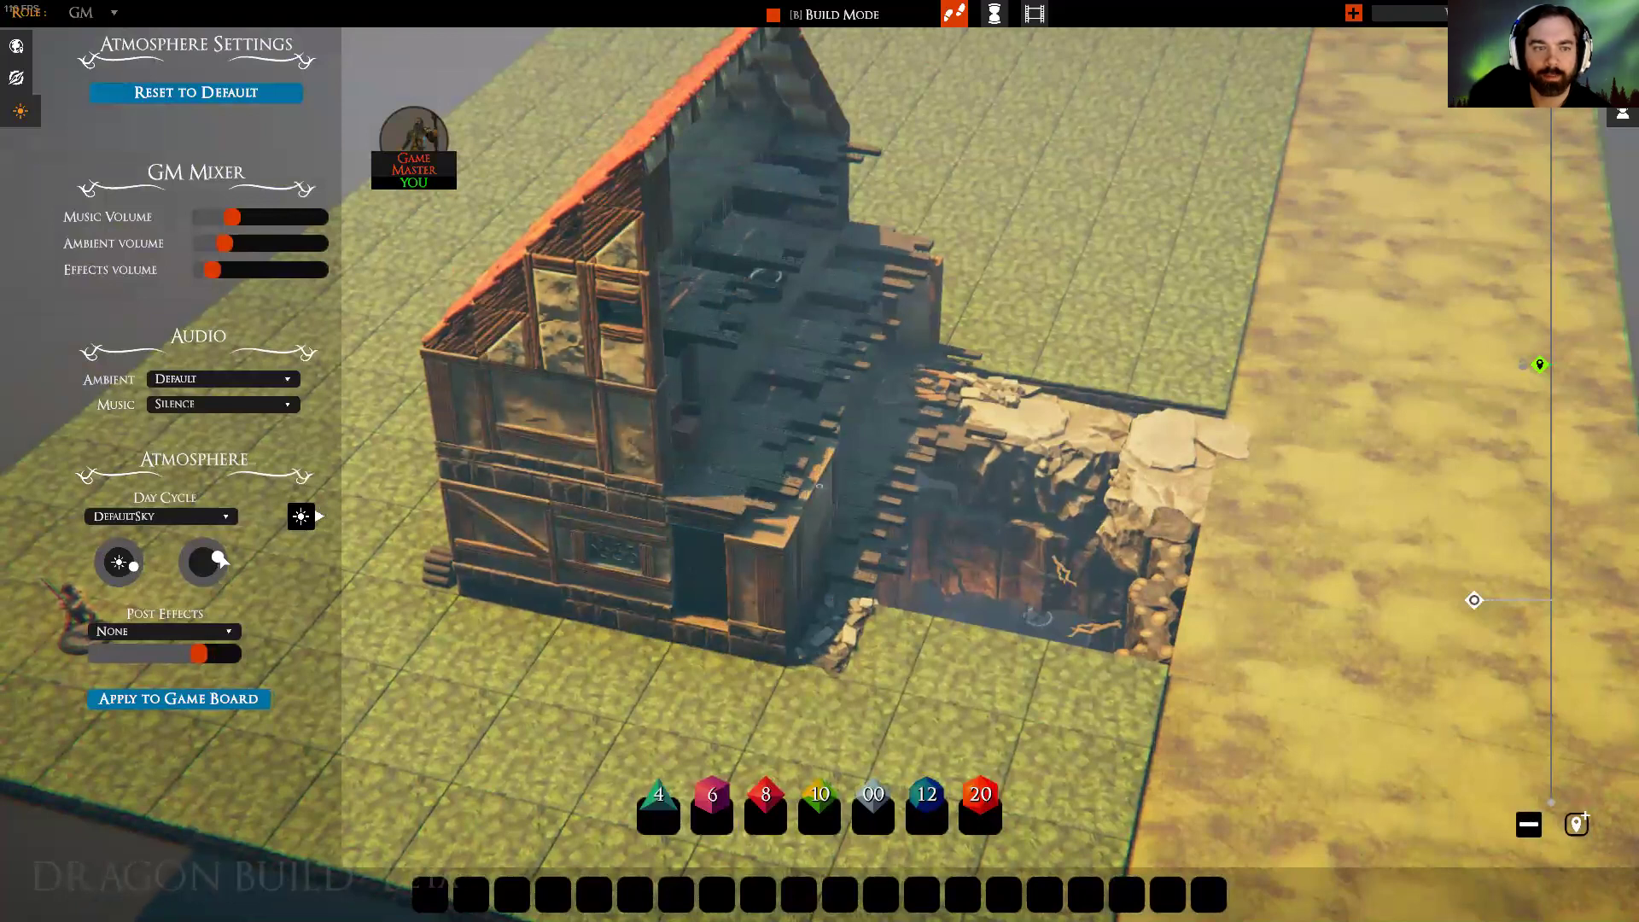
key(a)
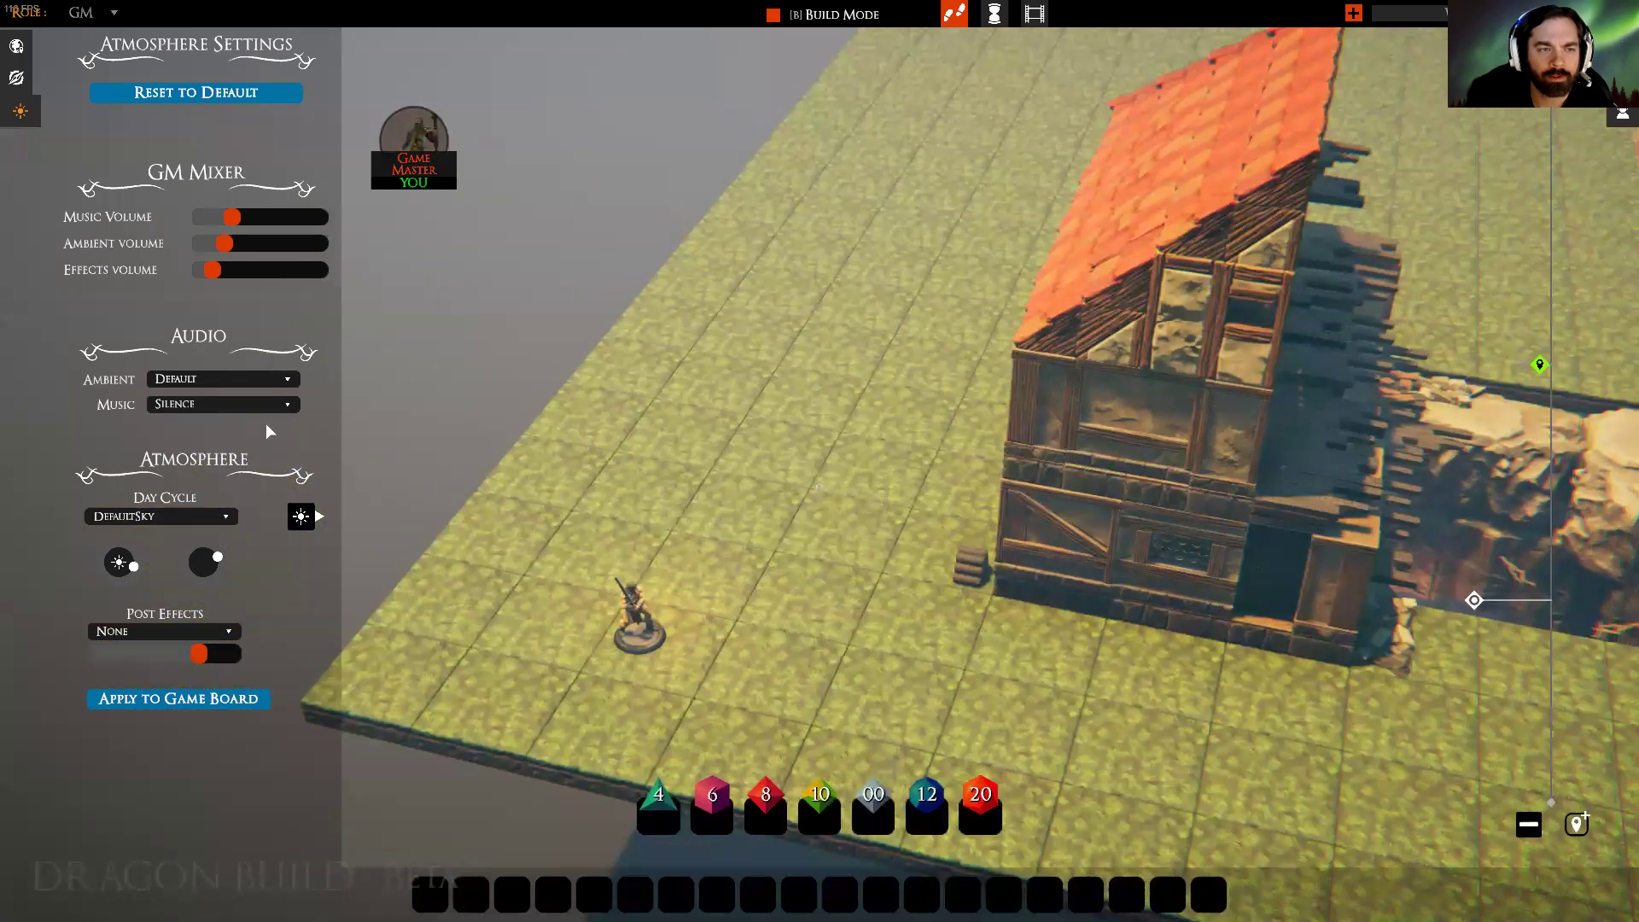
key(e)
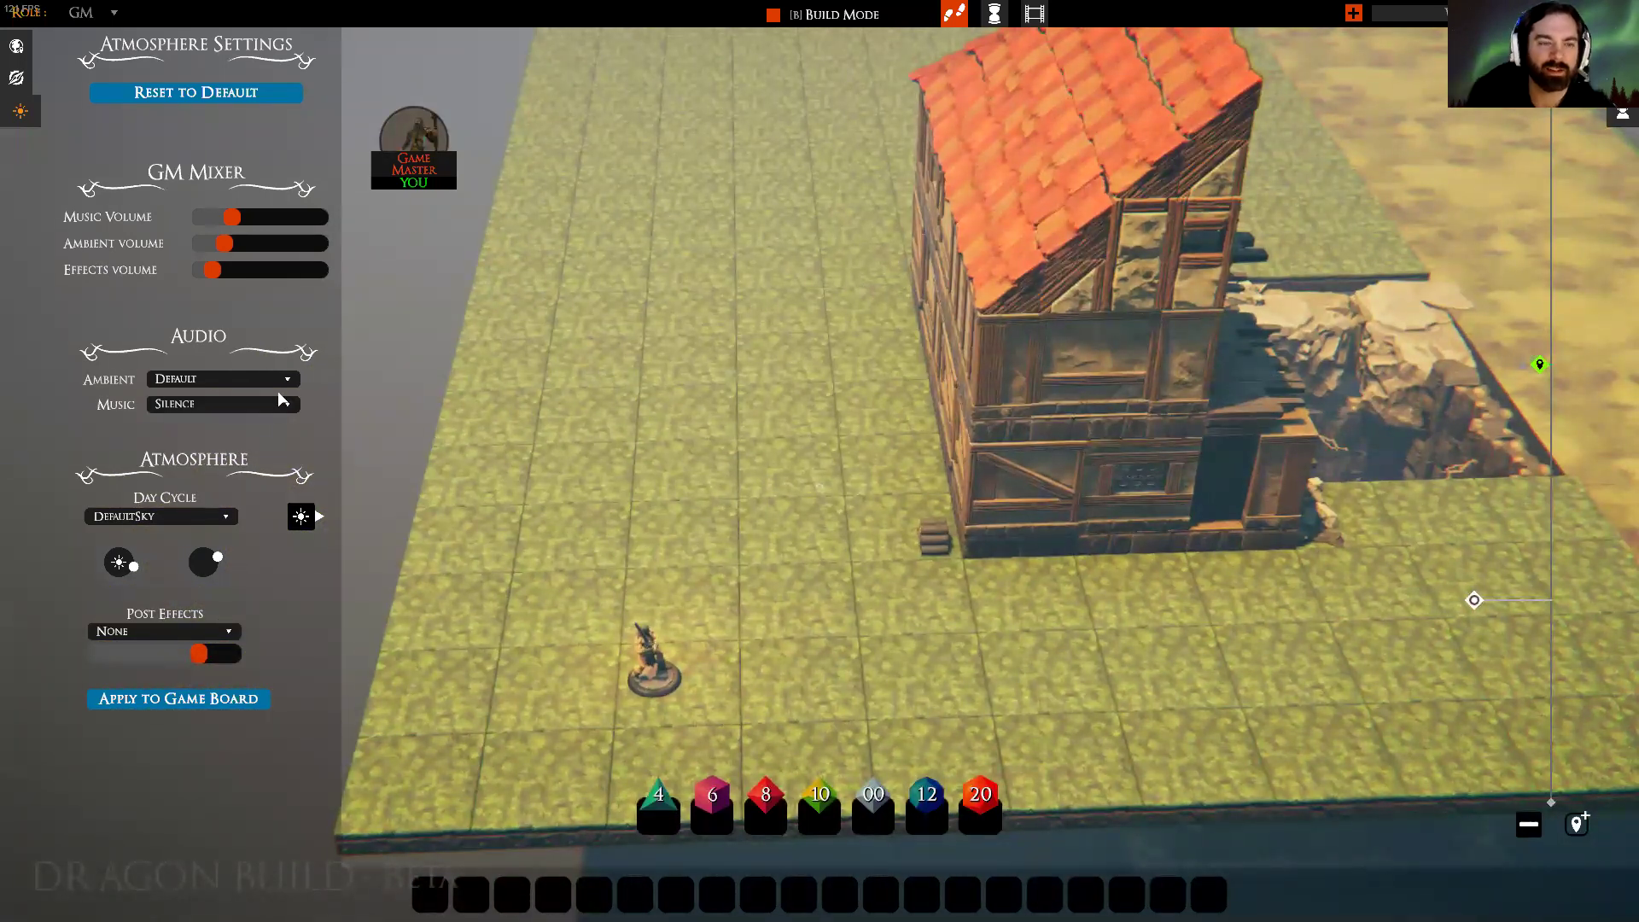
Step: Set the game board's ambient audio to Windy Autumn Field
click(287, 382)
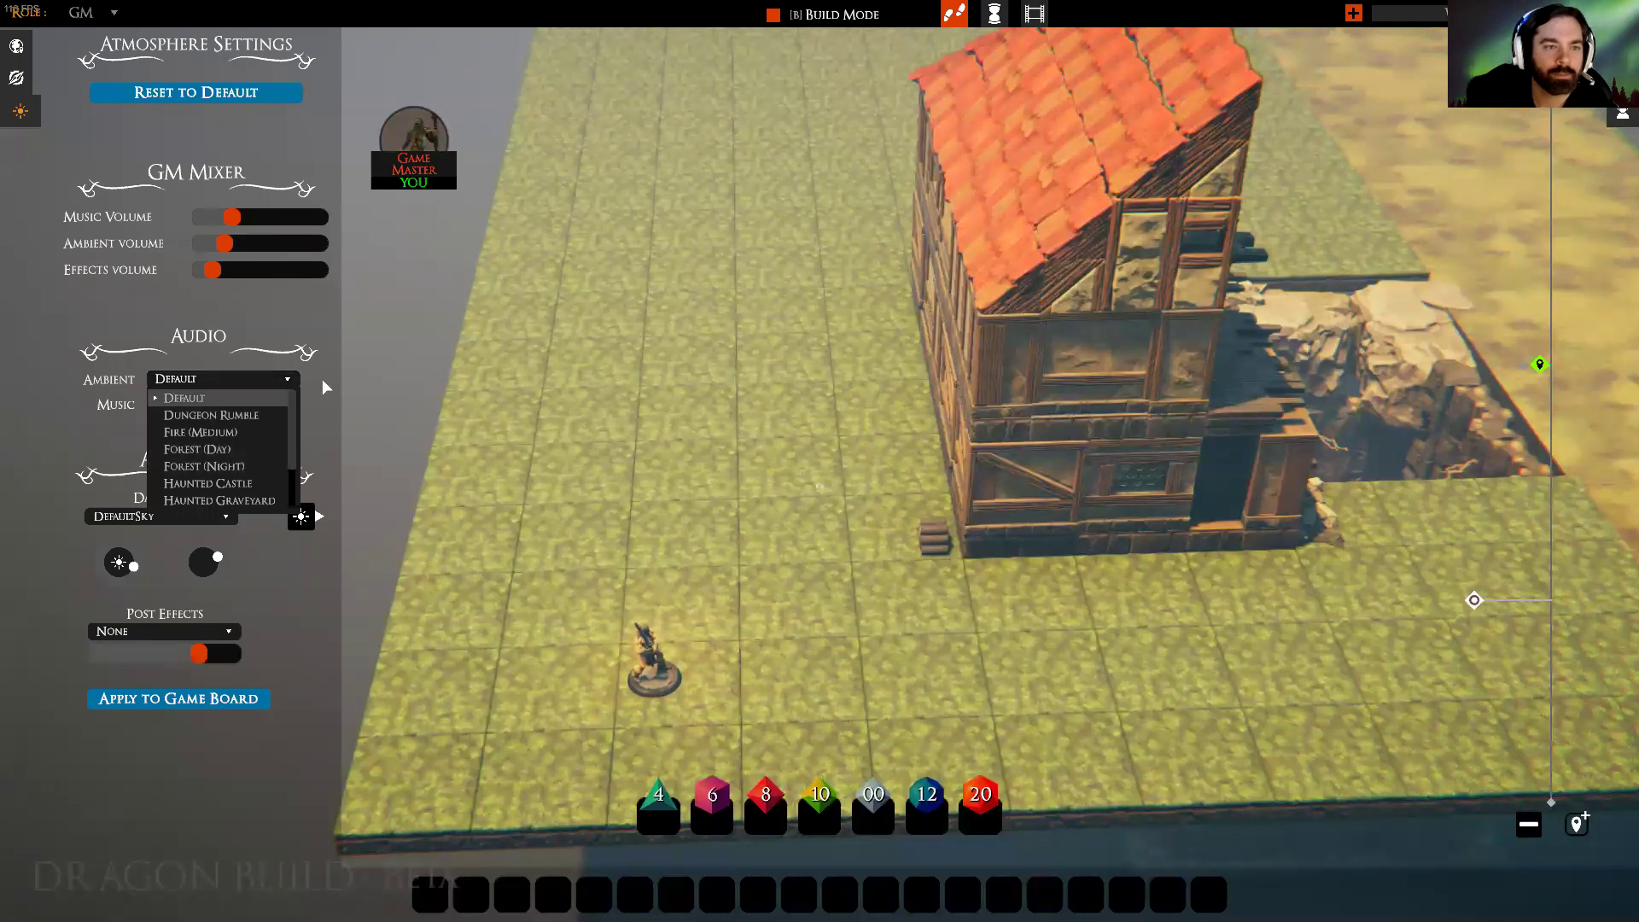
click(292, 386)
click(292, 386)
scroll(293, 432, down, 3)
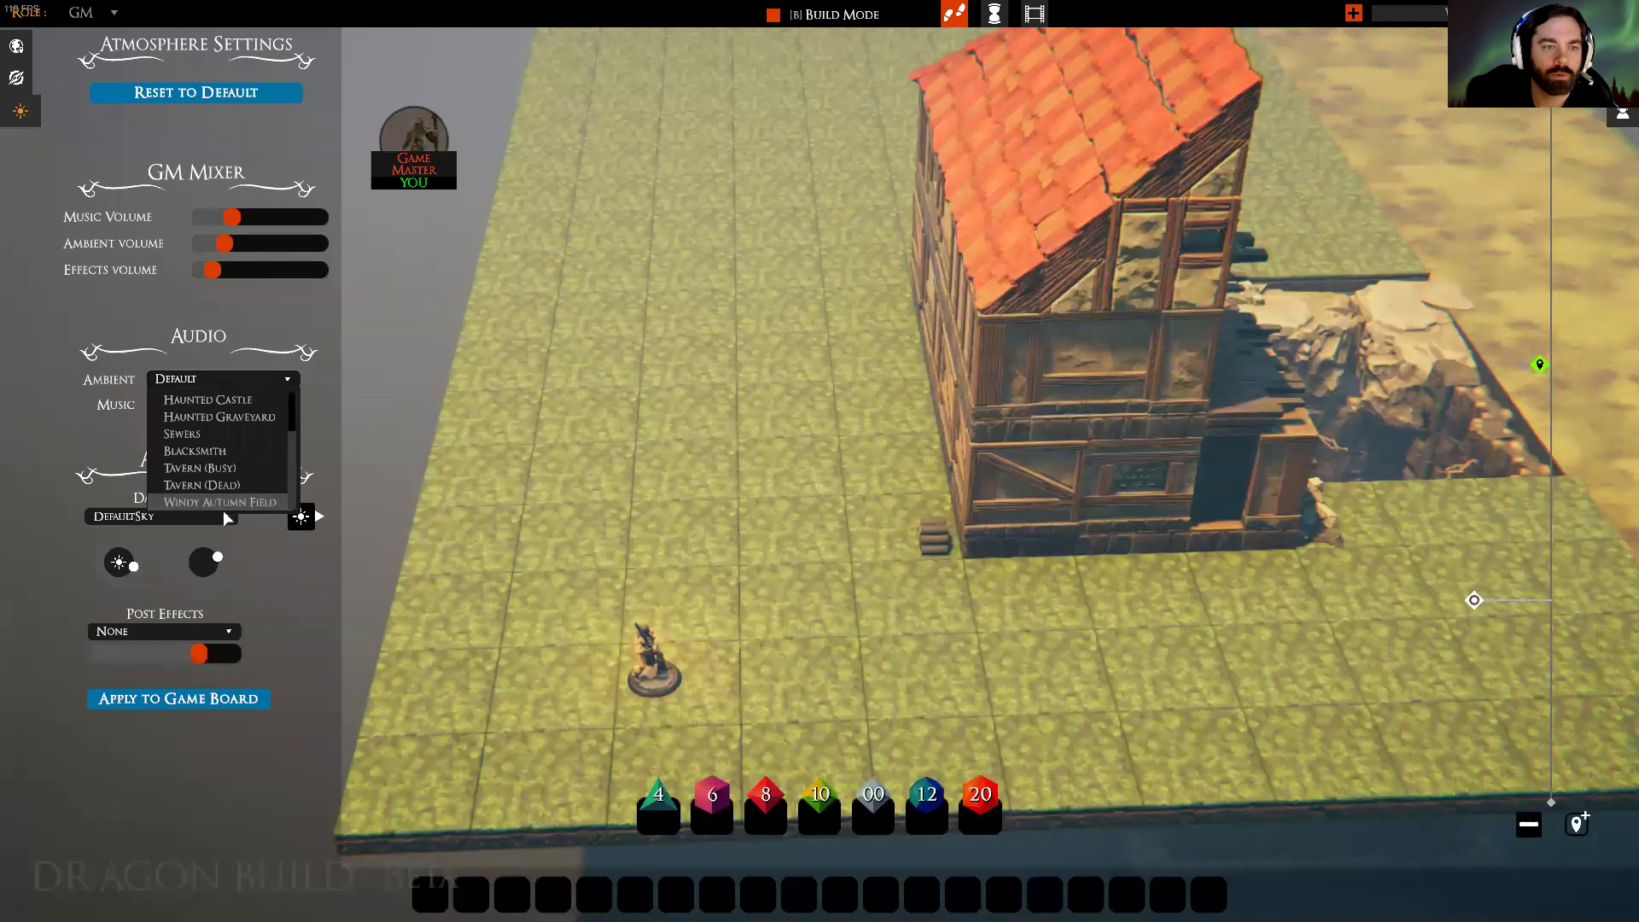
click(224, 503)
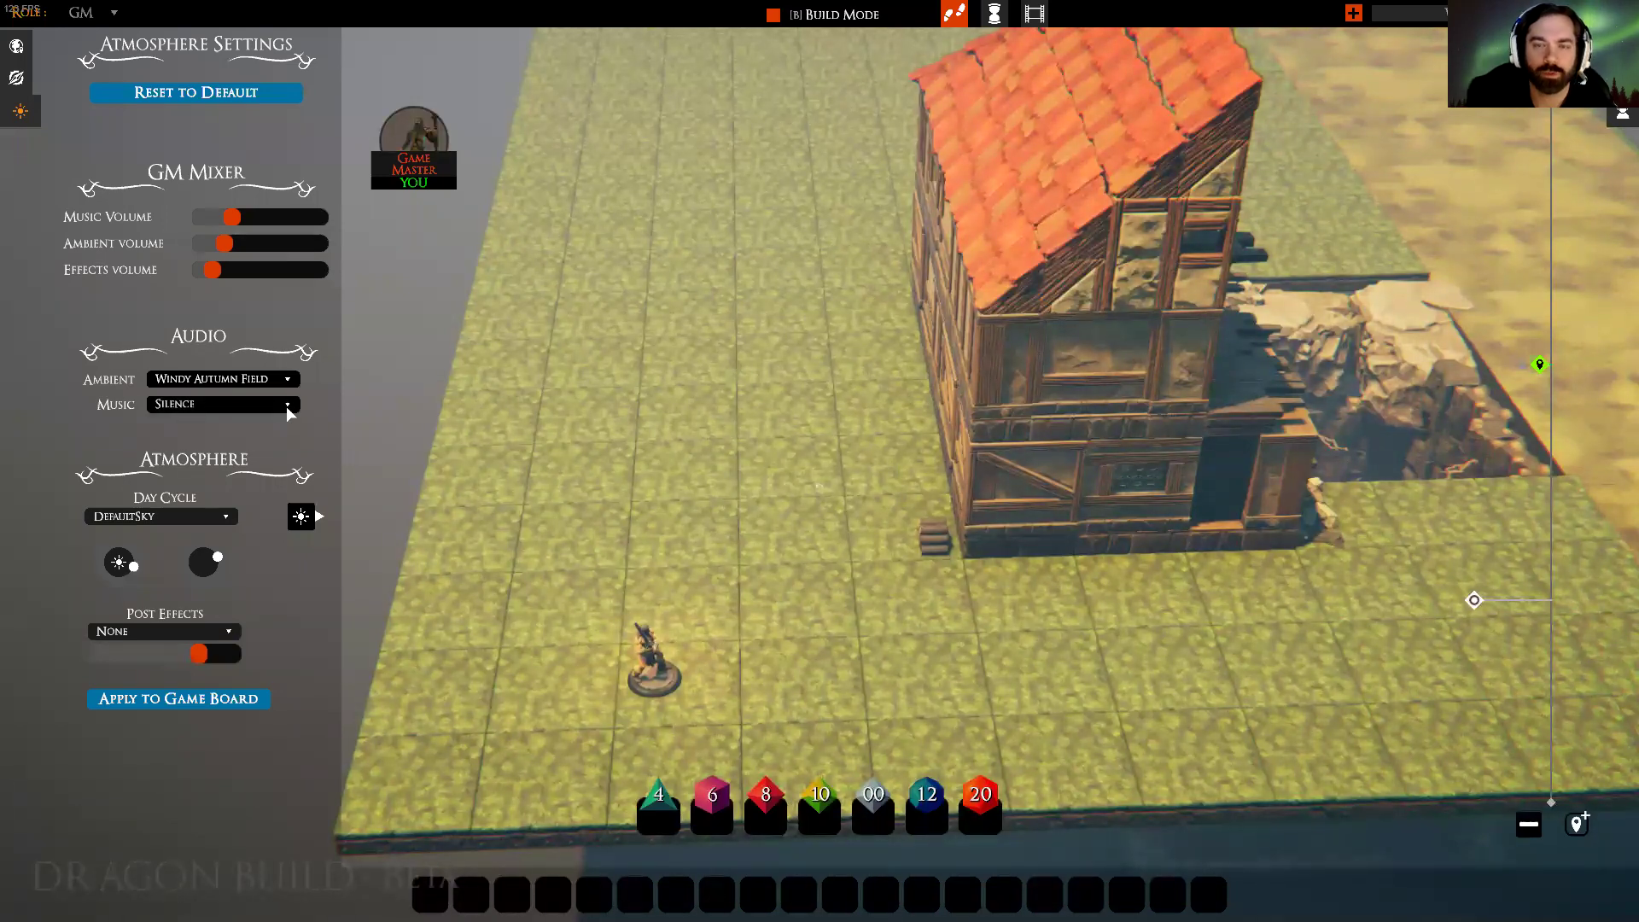
Step: Set the game board's music to Blood Harvest
key(d)
key(w)
key(a)
key(w)
key(s)
key(q)
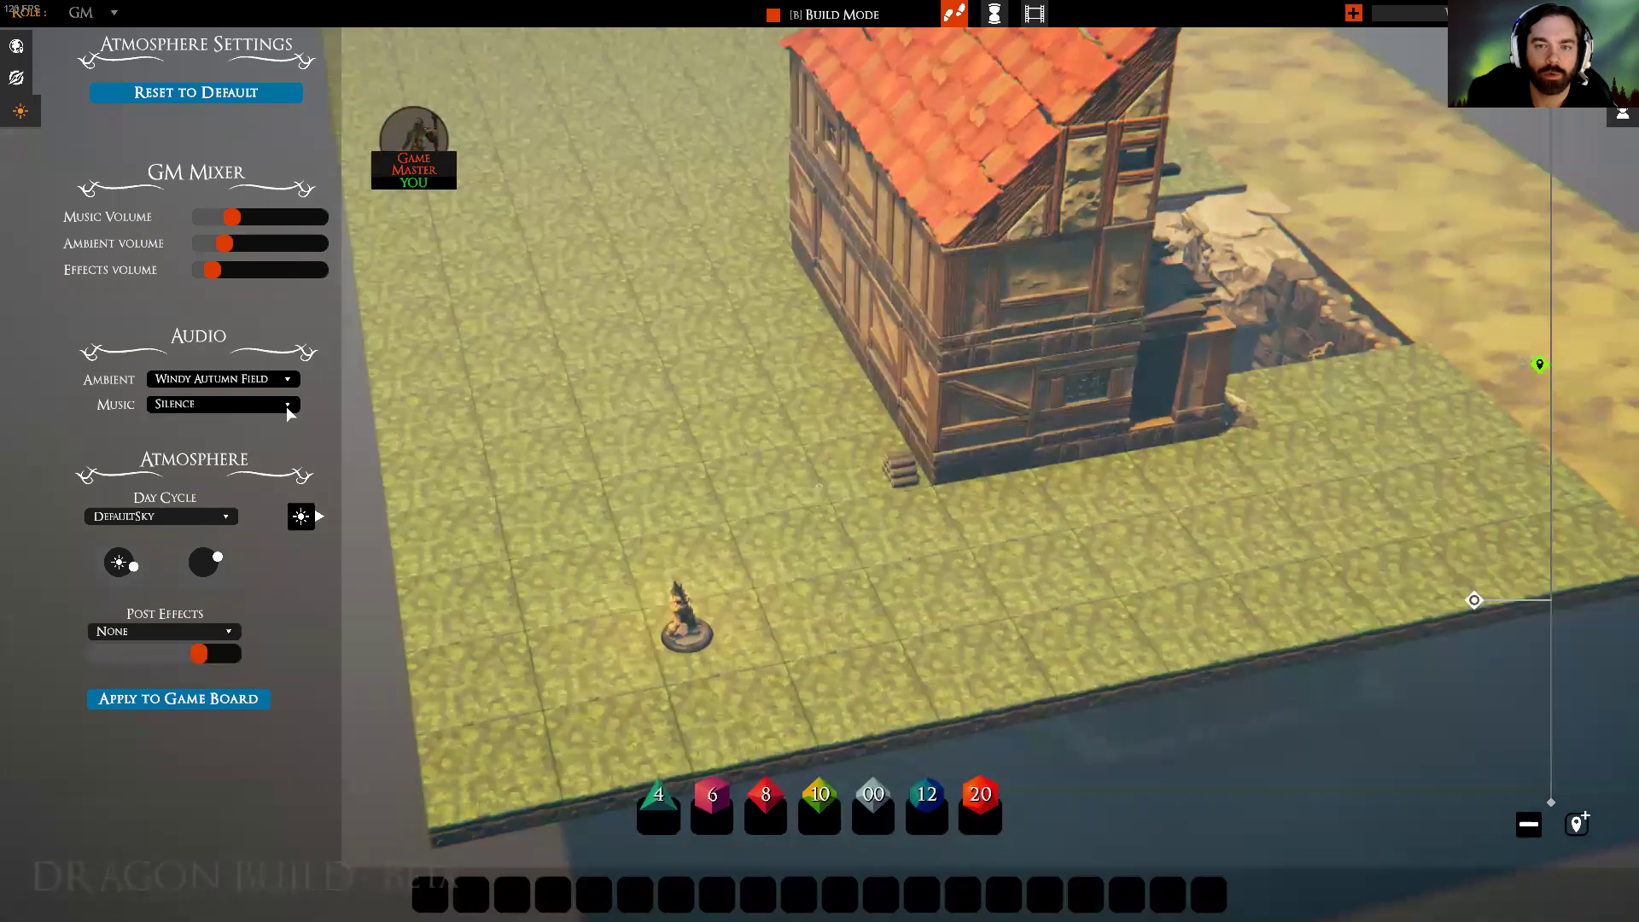
key(e)
click(285, 407)
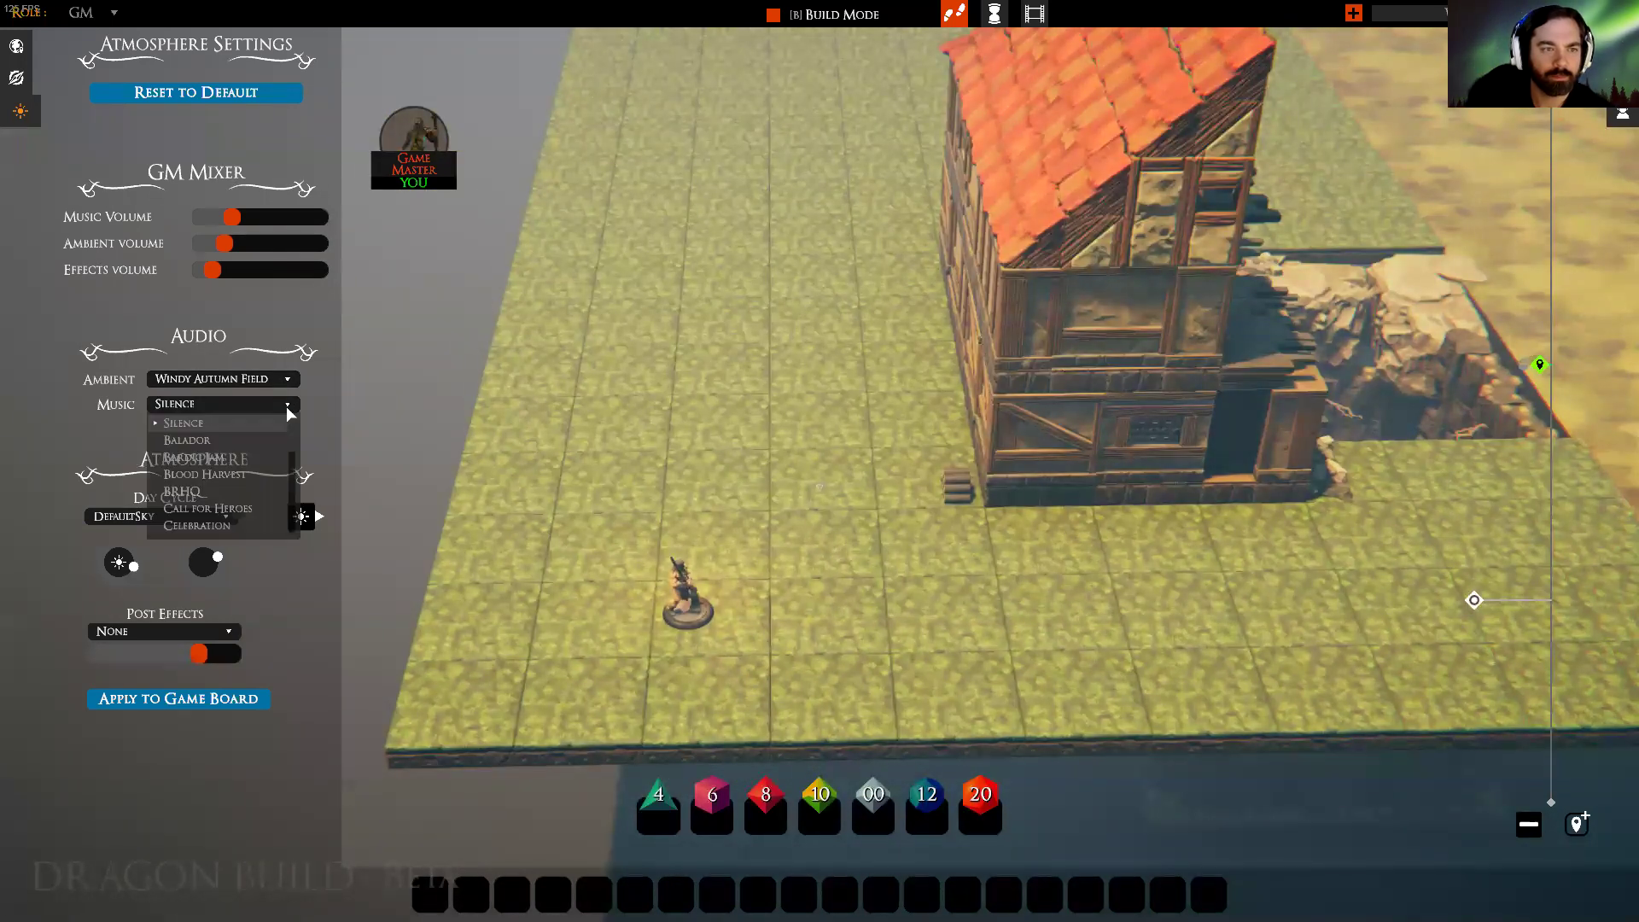
click(227, 476)
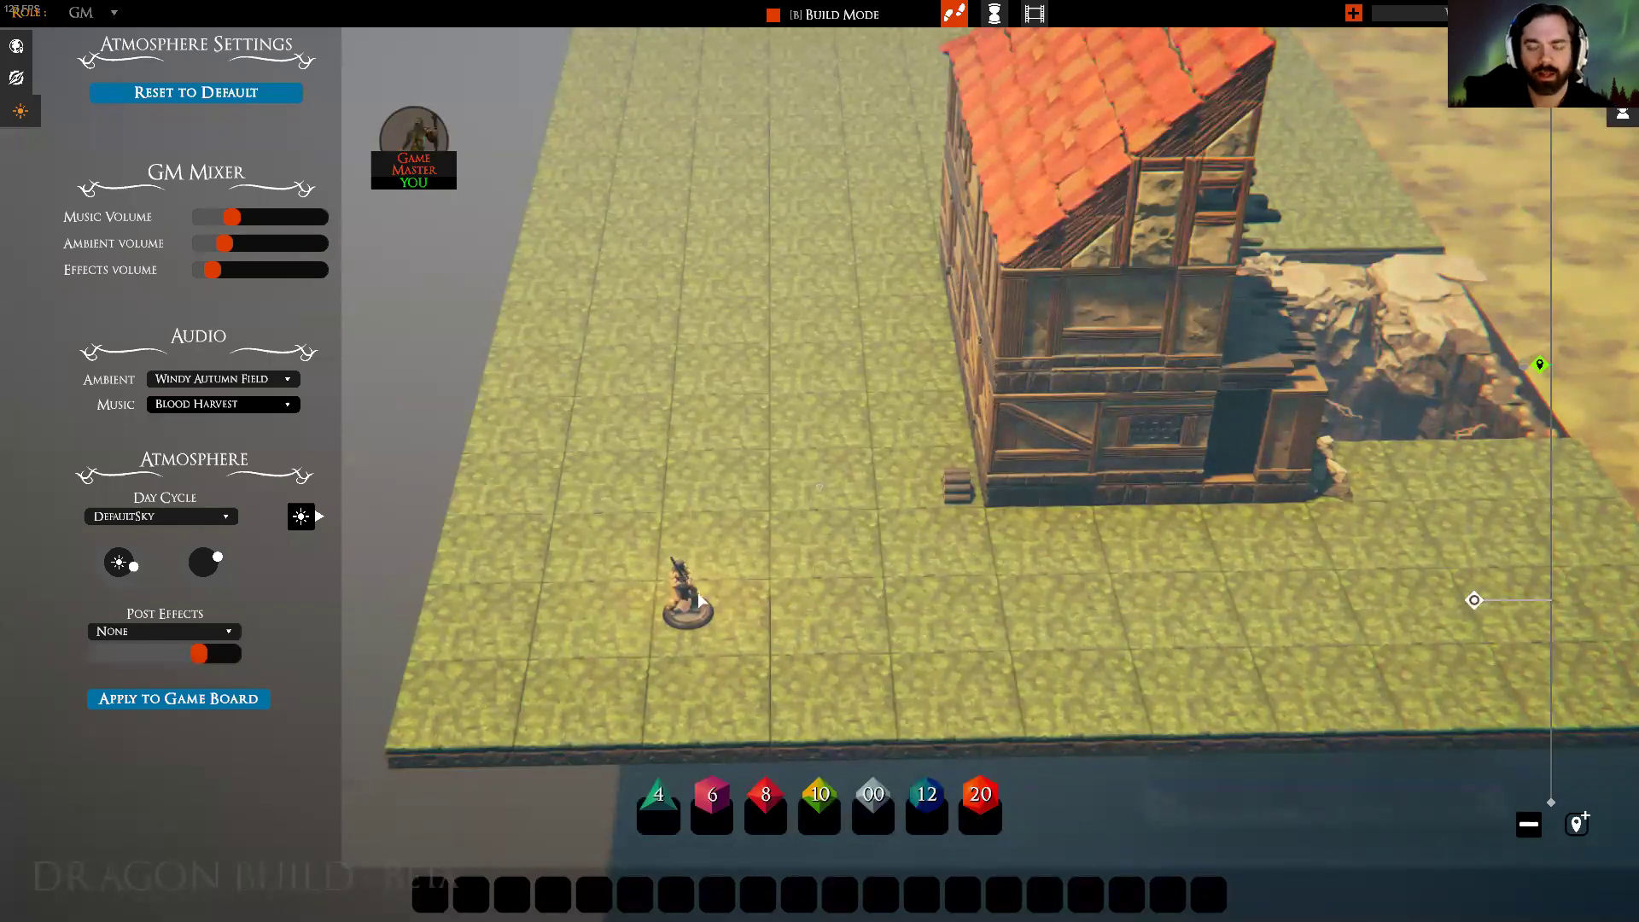
key(d)
key(w)
key(e)
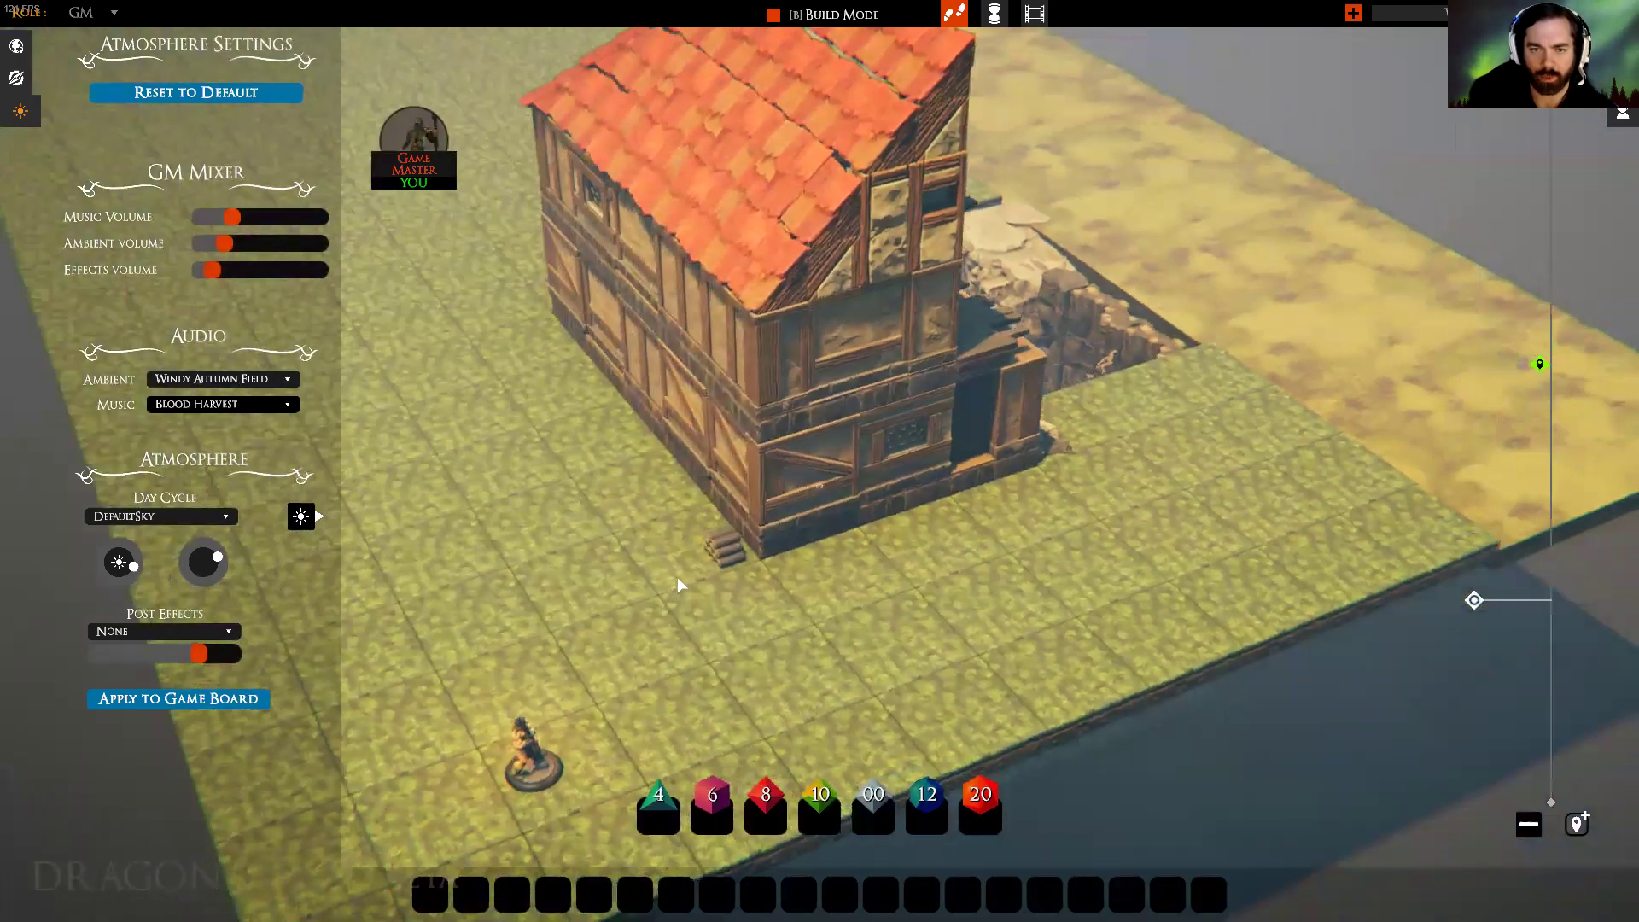
scroll(775, 594, down, 1)
key(a)
key(s)
key(q)
right_drag(775, 598, 775, 598)
key(w)
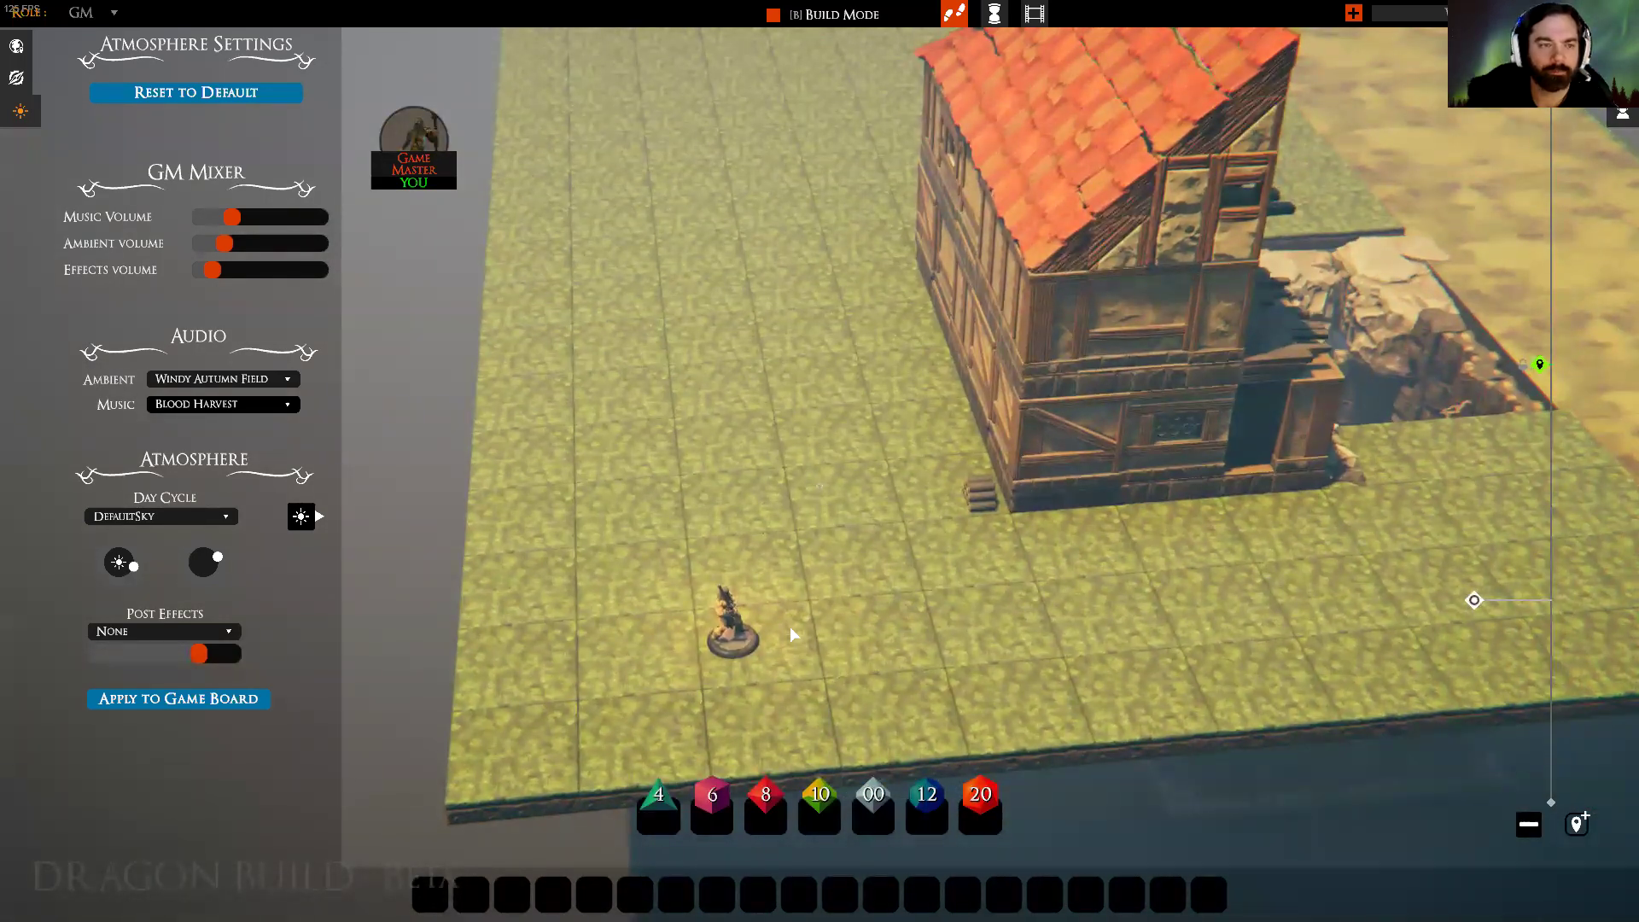
key(e)
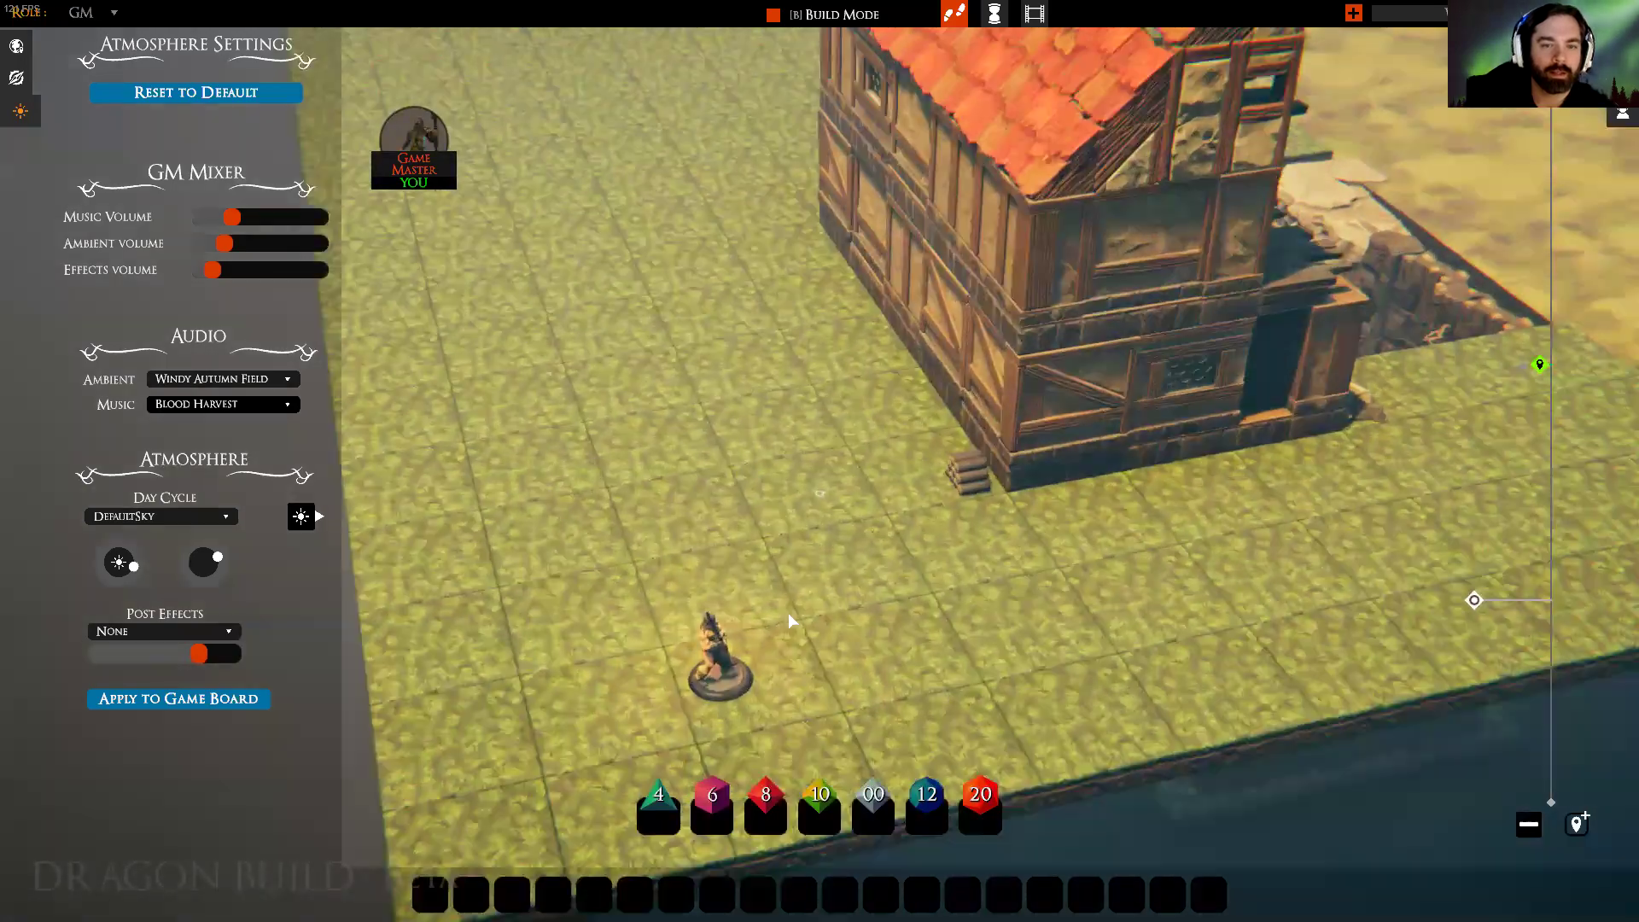
key(q)
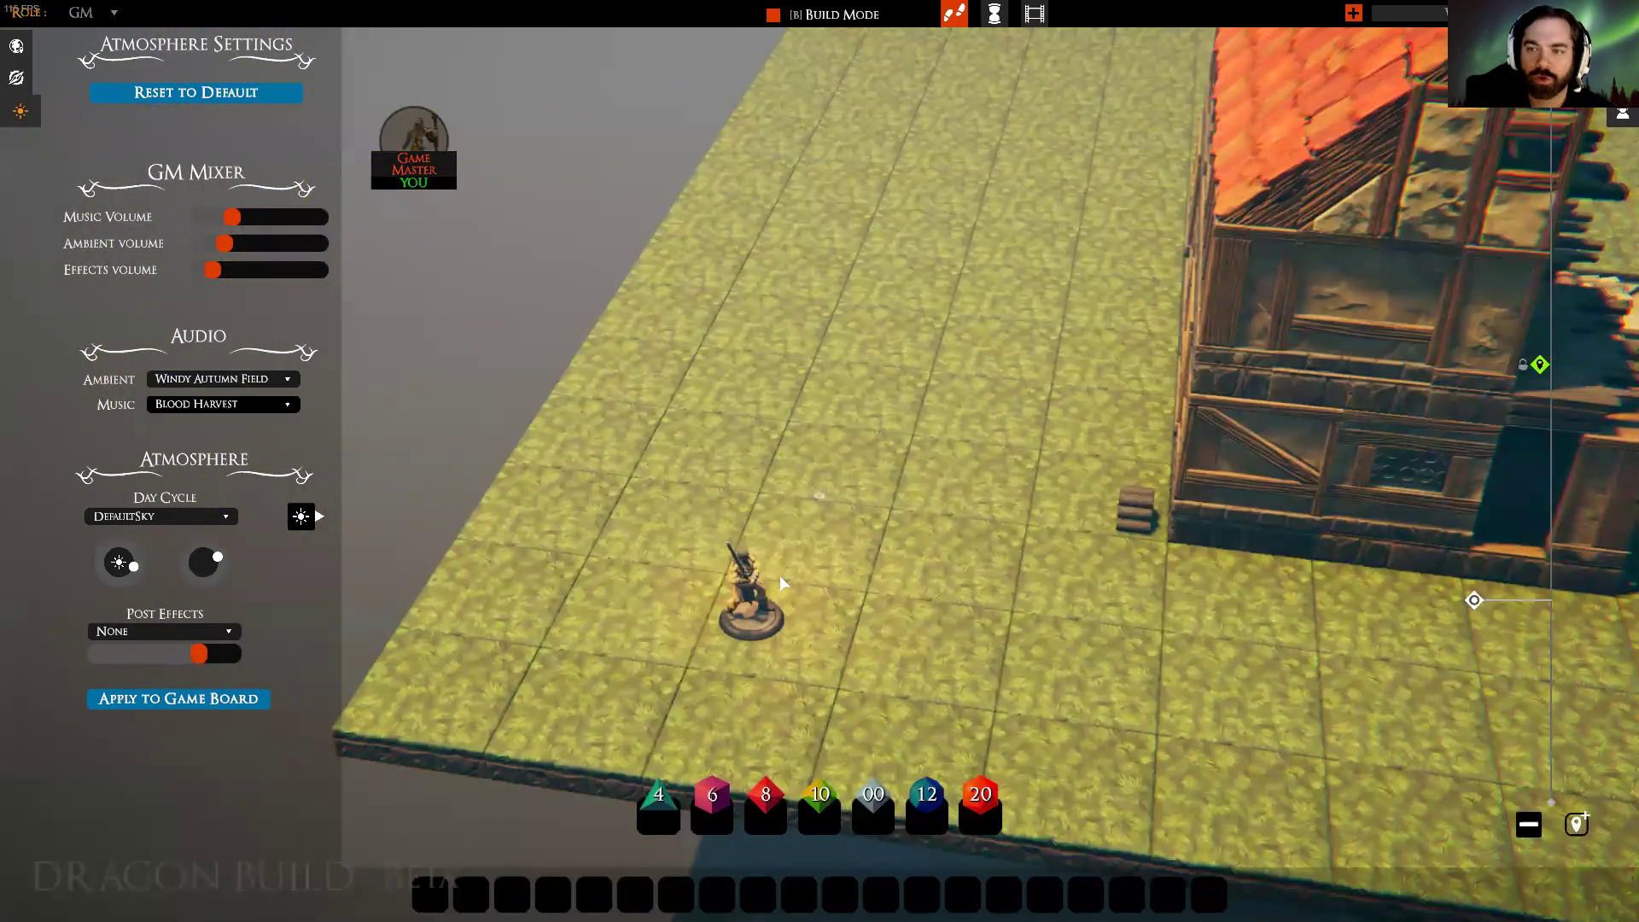
key(e)
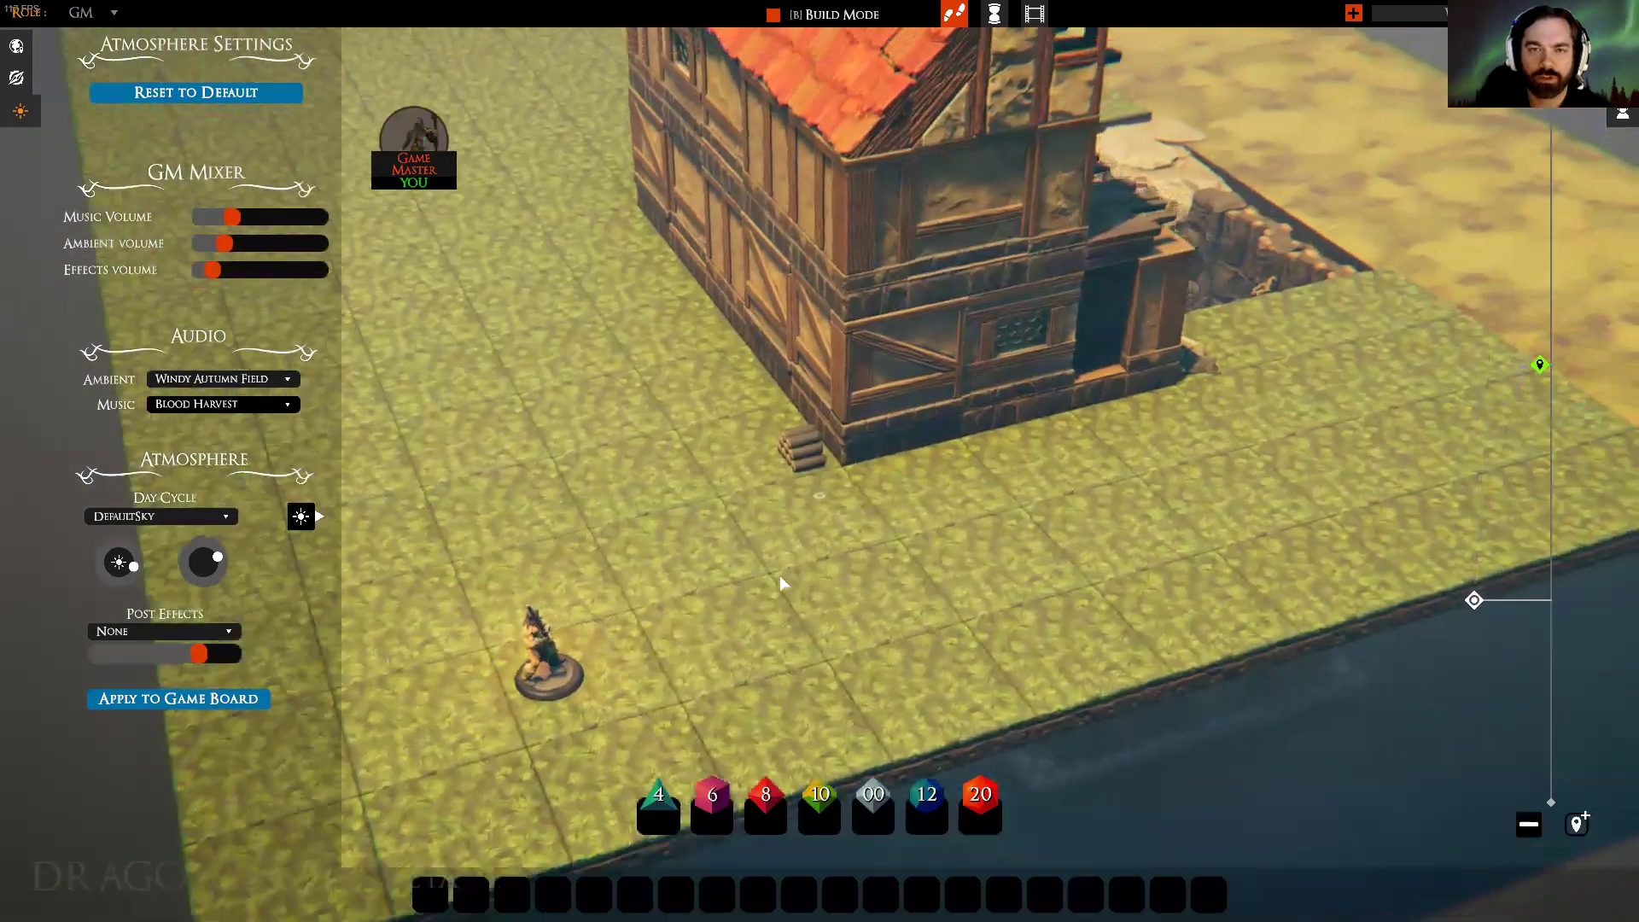
key(q)
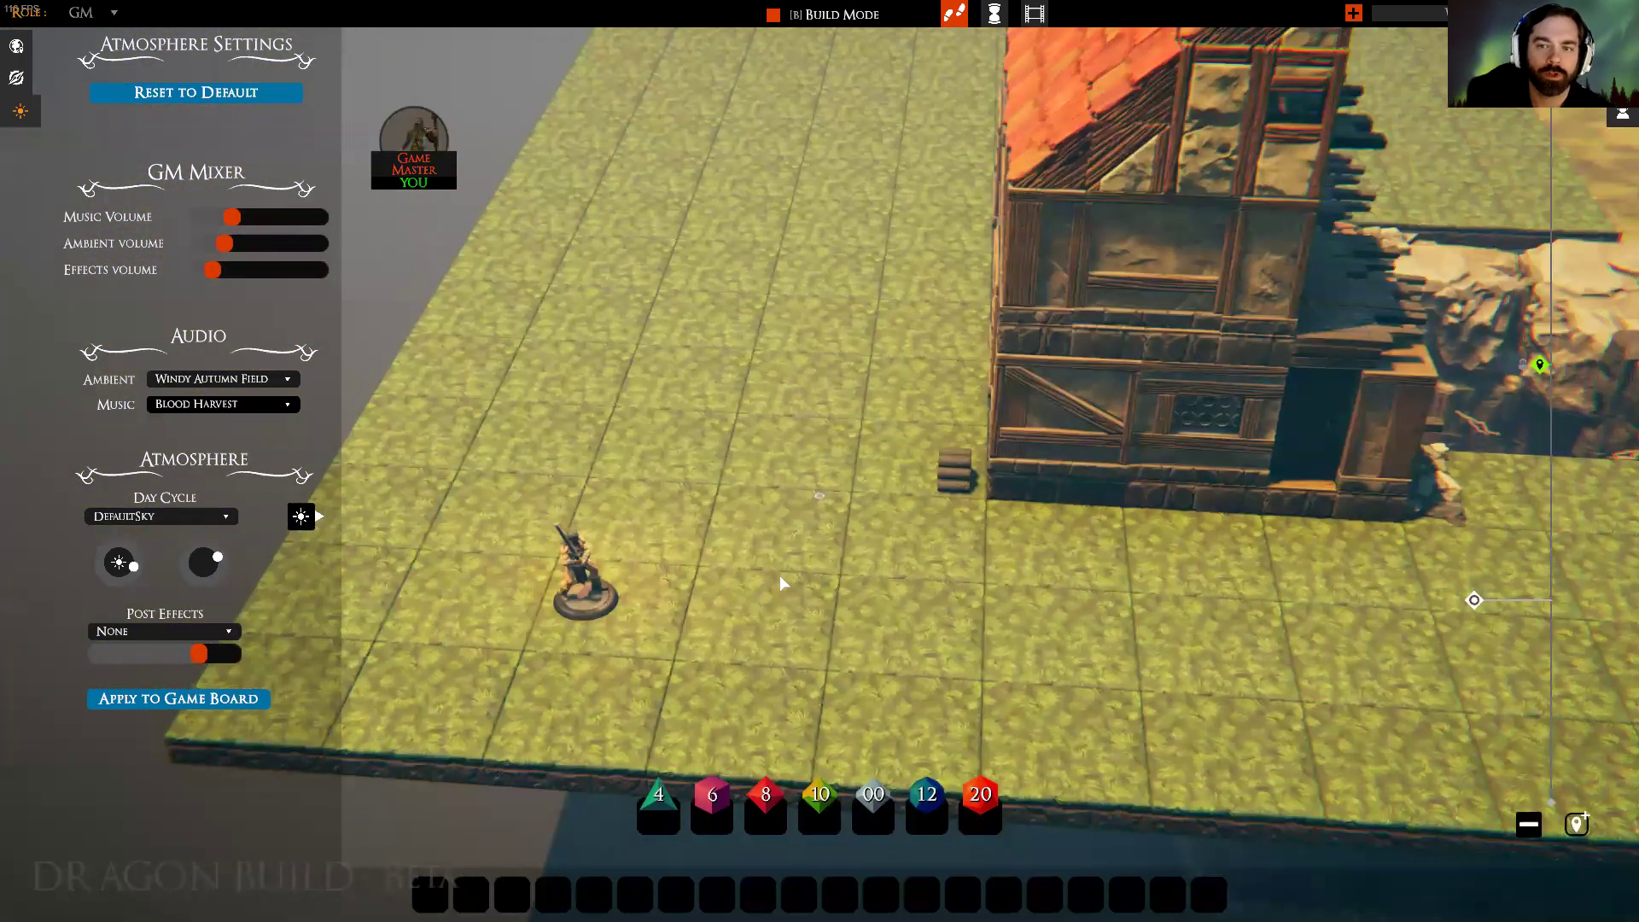
Step: Review the available post effects and leave the selection at None
key(q)
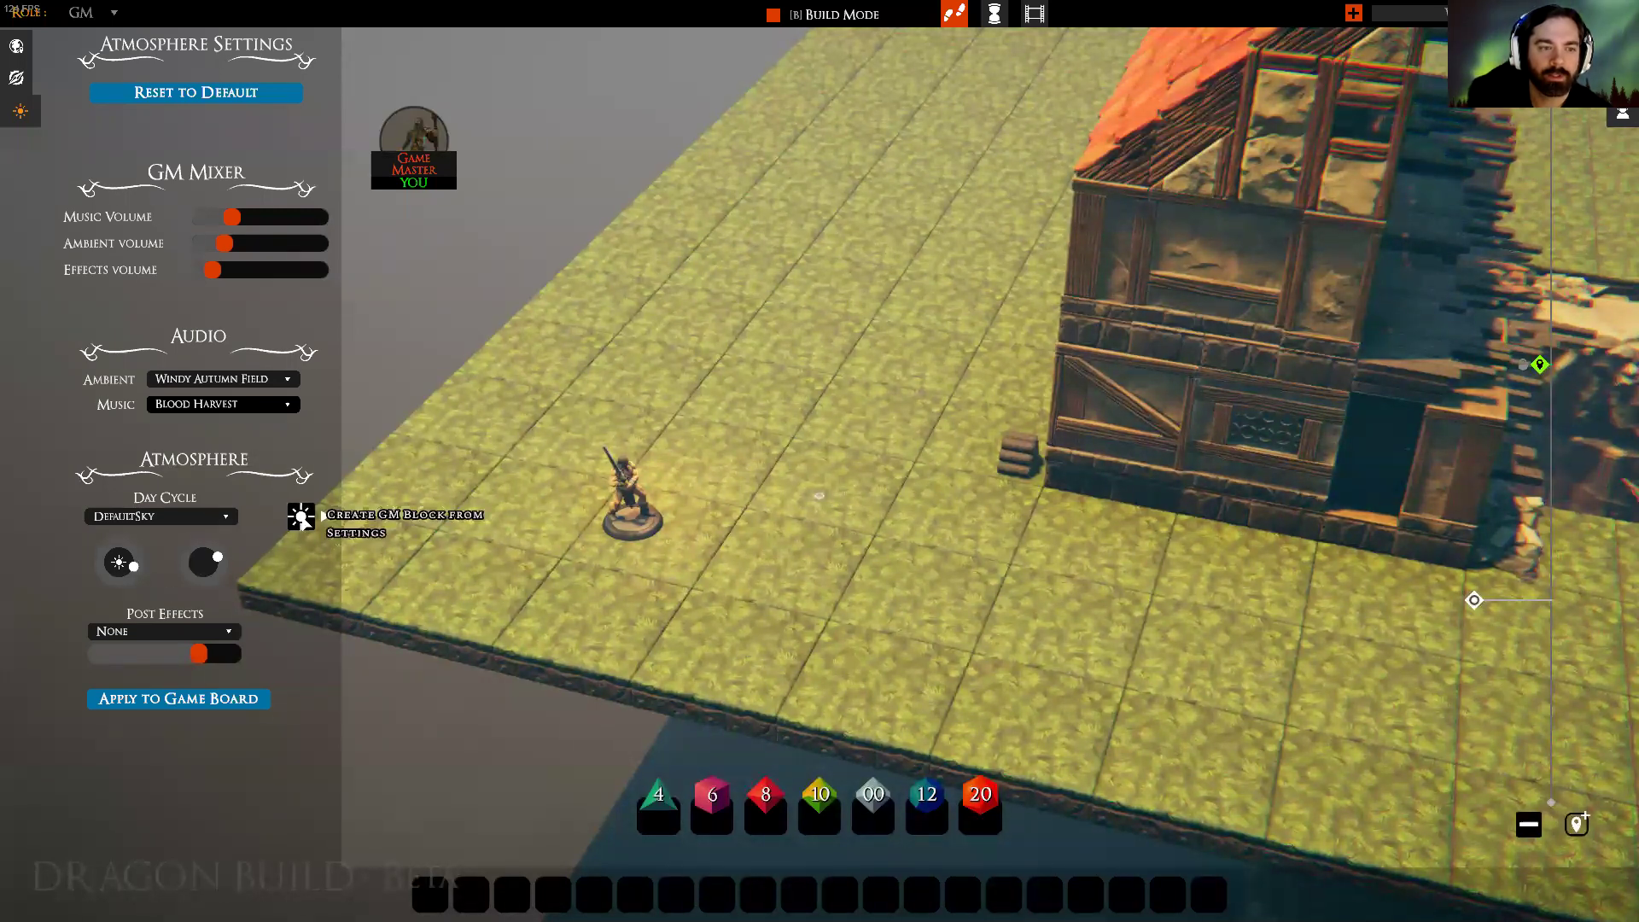
click(231, 632)
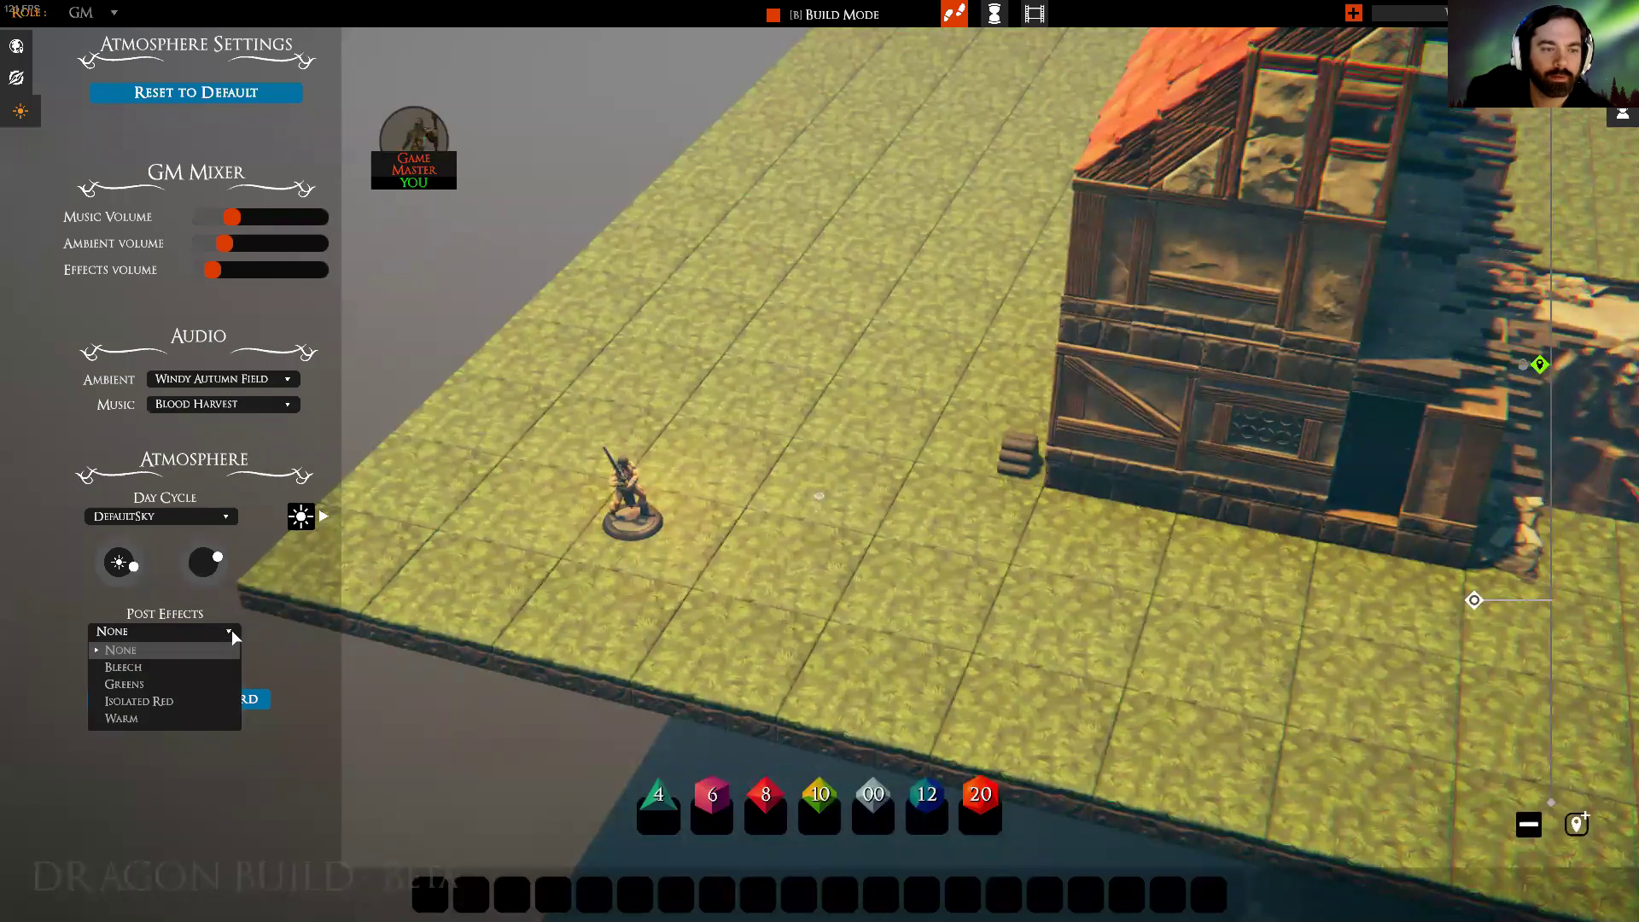
click(261, 585)
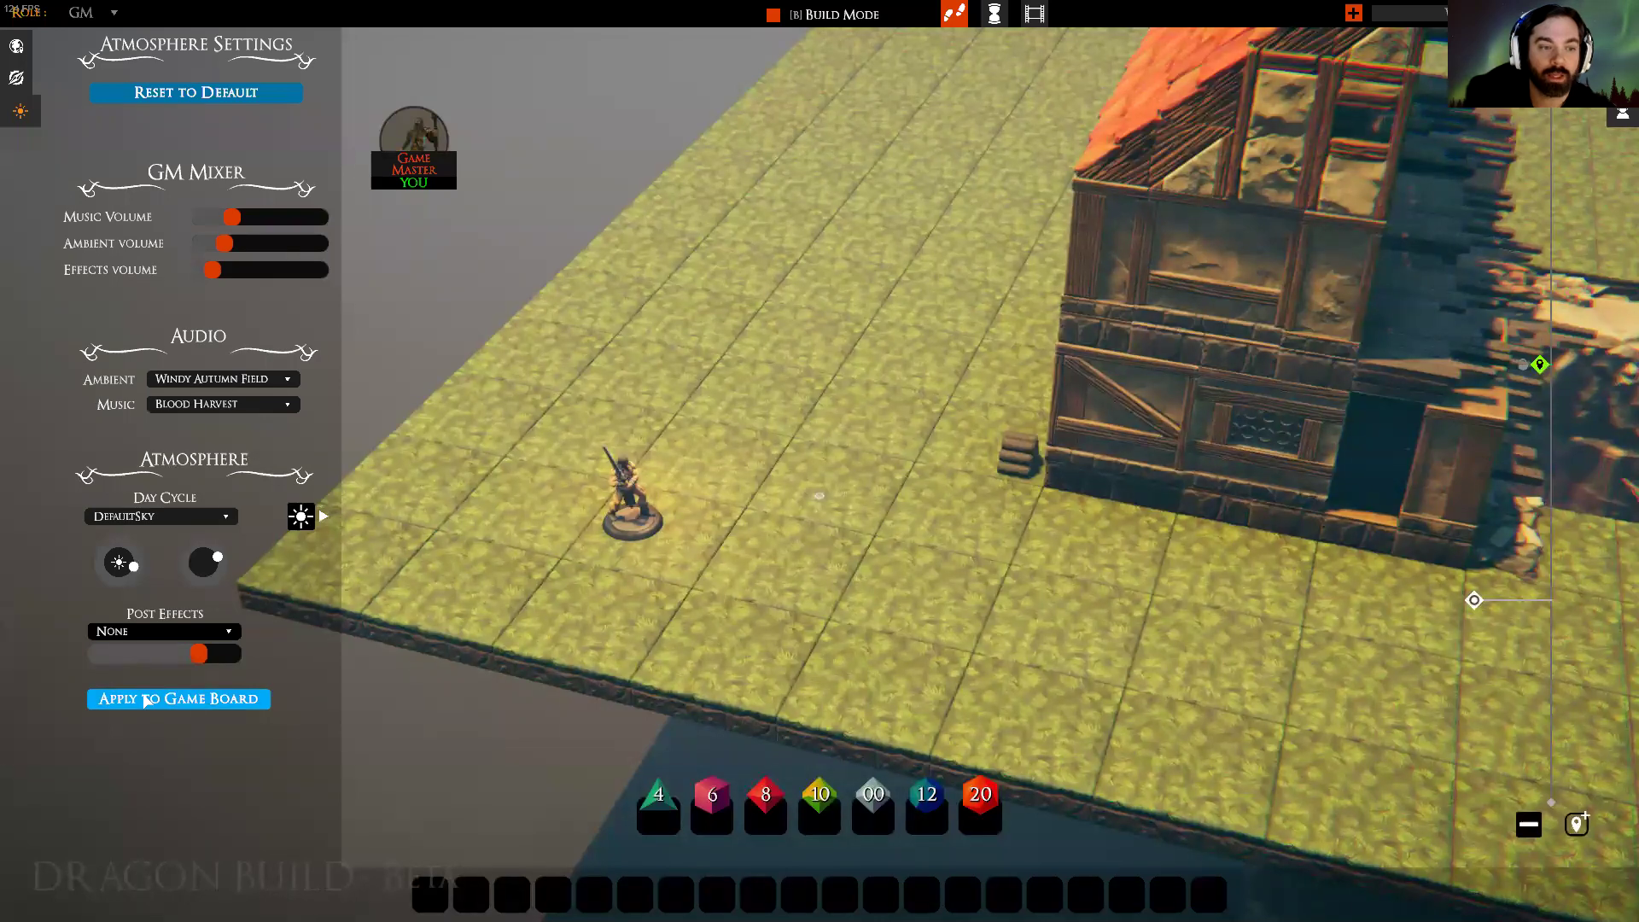
Step: Create a GM block from the current atmosphere settings, place it on the grass beside the miniature, and save it
click(301, 516)
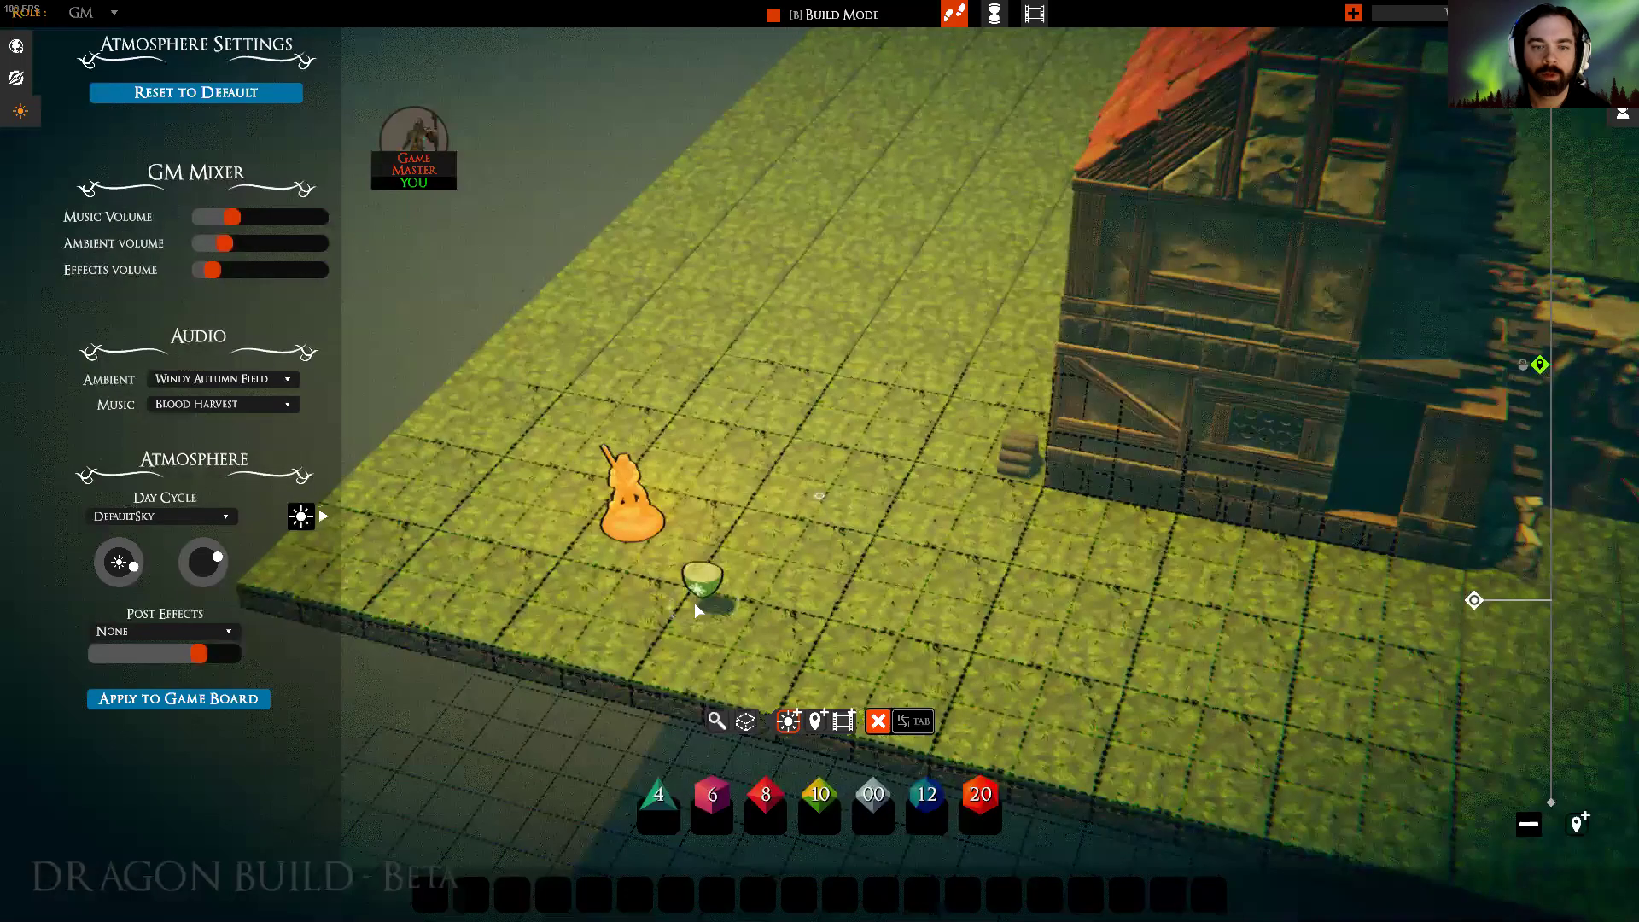
click(642, 595)
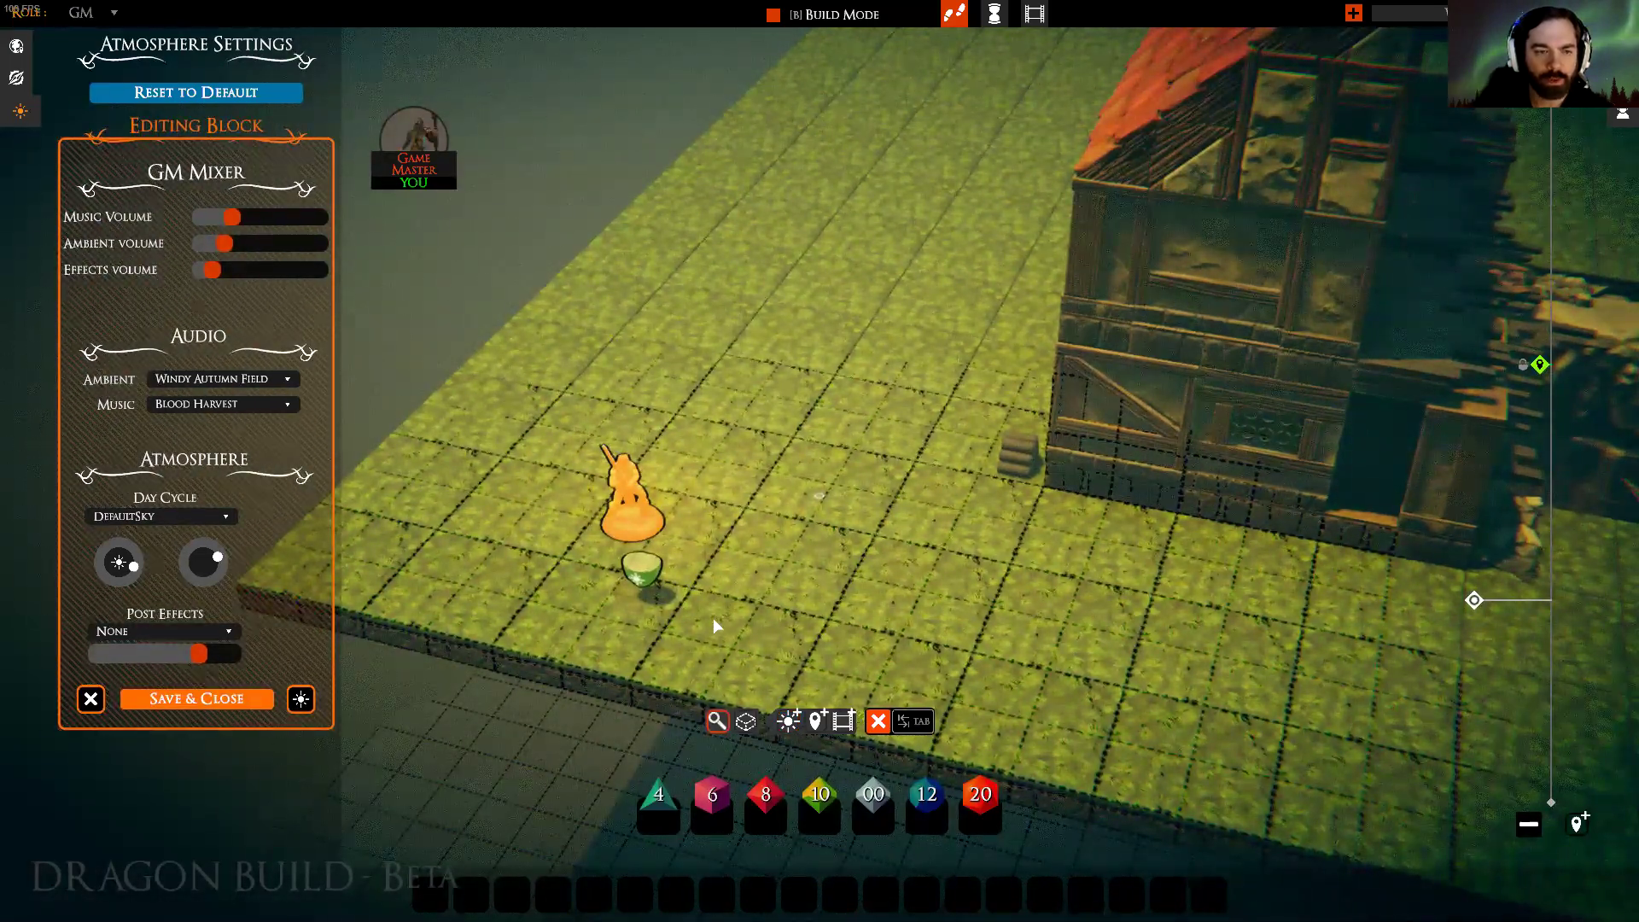
click(193, 700)
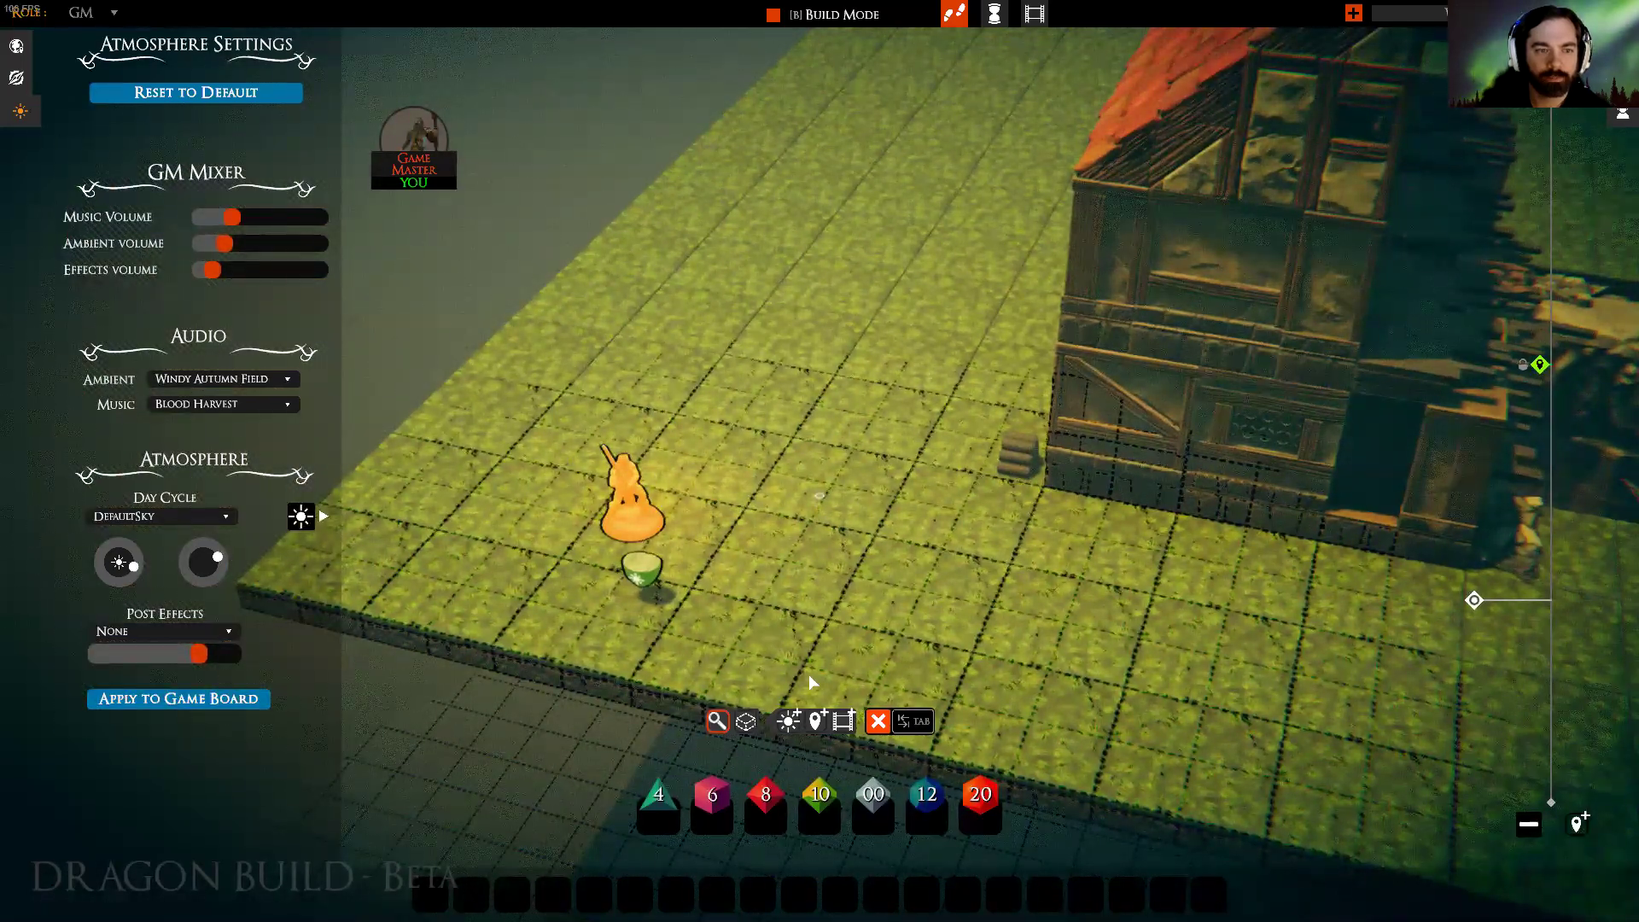
Step: Close the atmosphere settings, hide the GM blocks and examine the board around the miniature
key(Tab)
key(a)
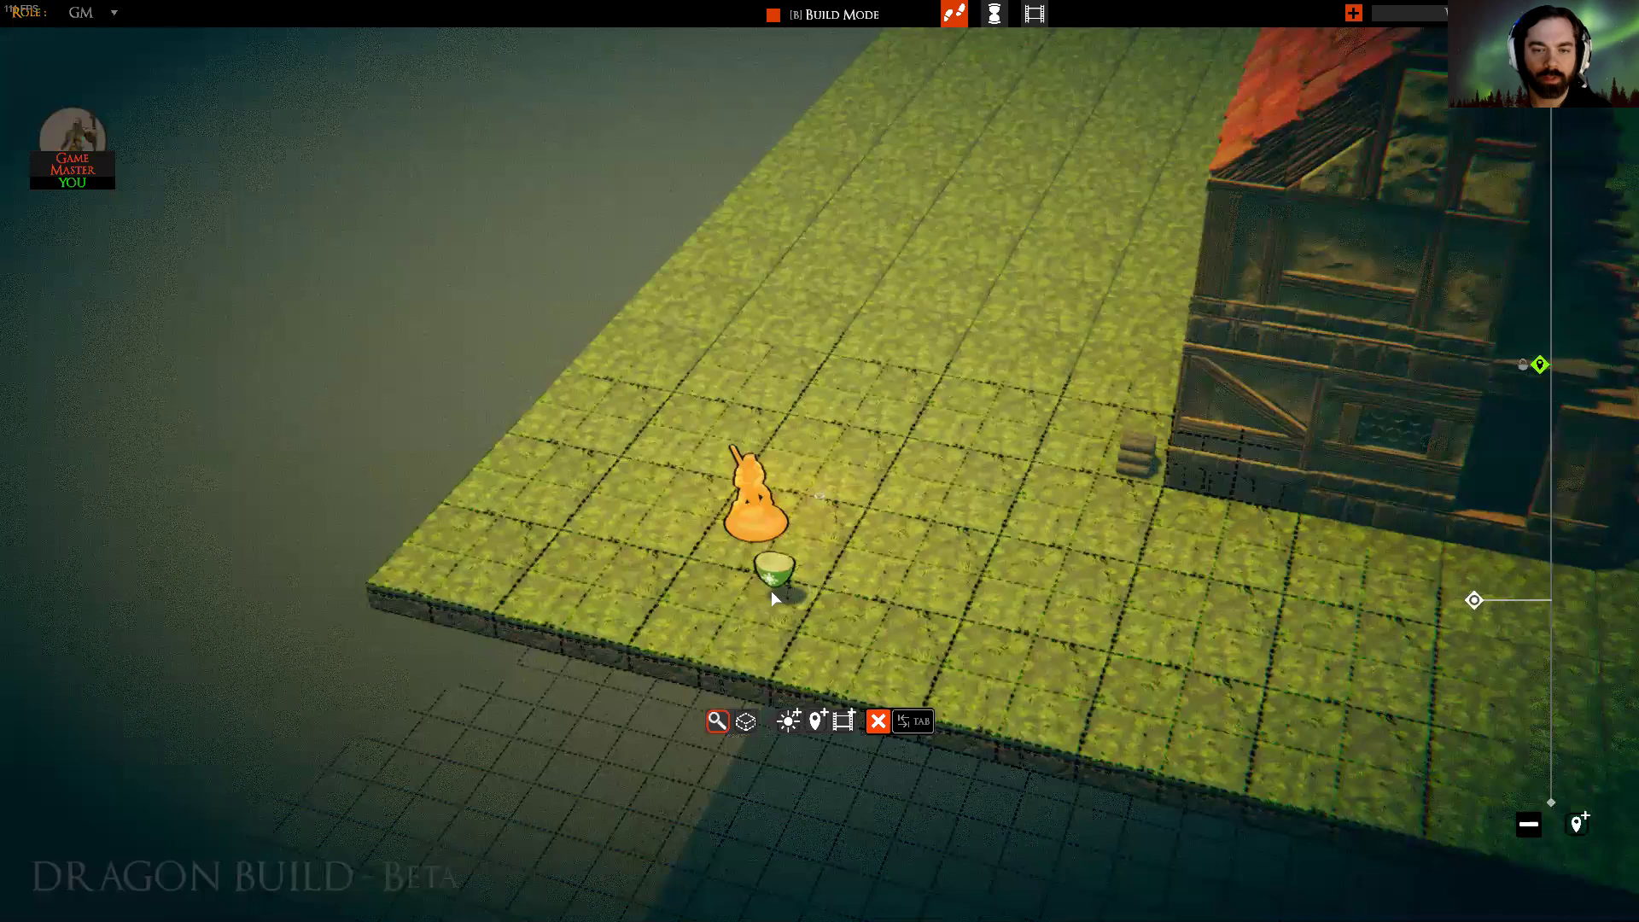
key(Tab)
key(q)
key(e)
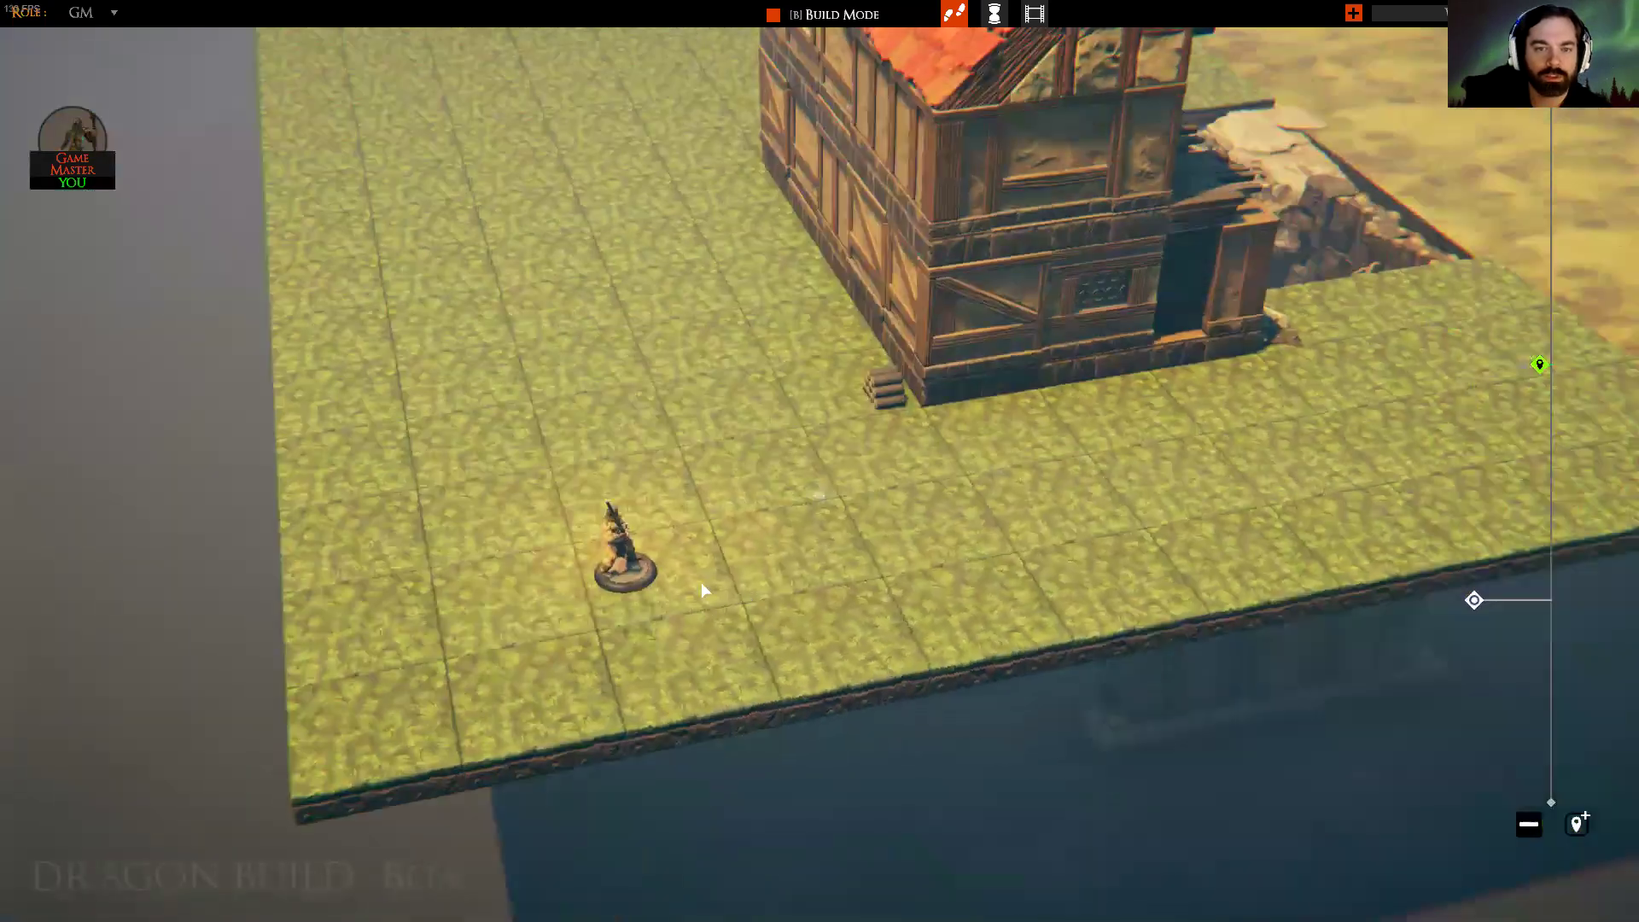
key(a)
key(w)
key(q)
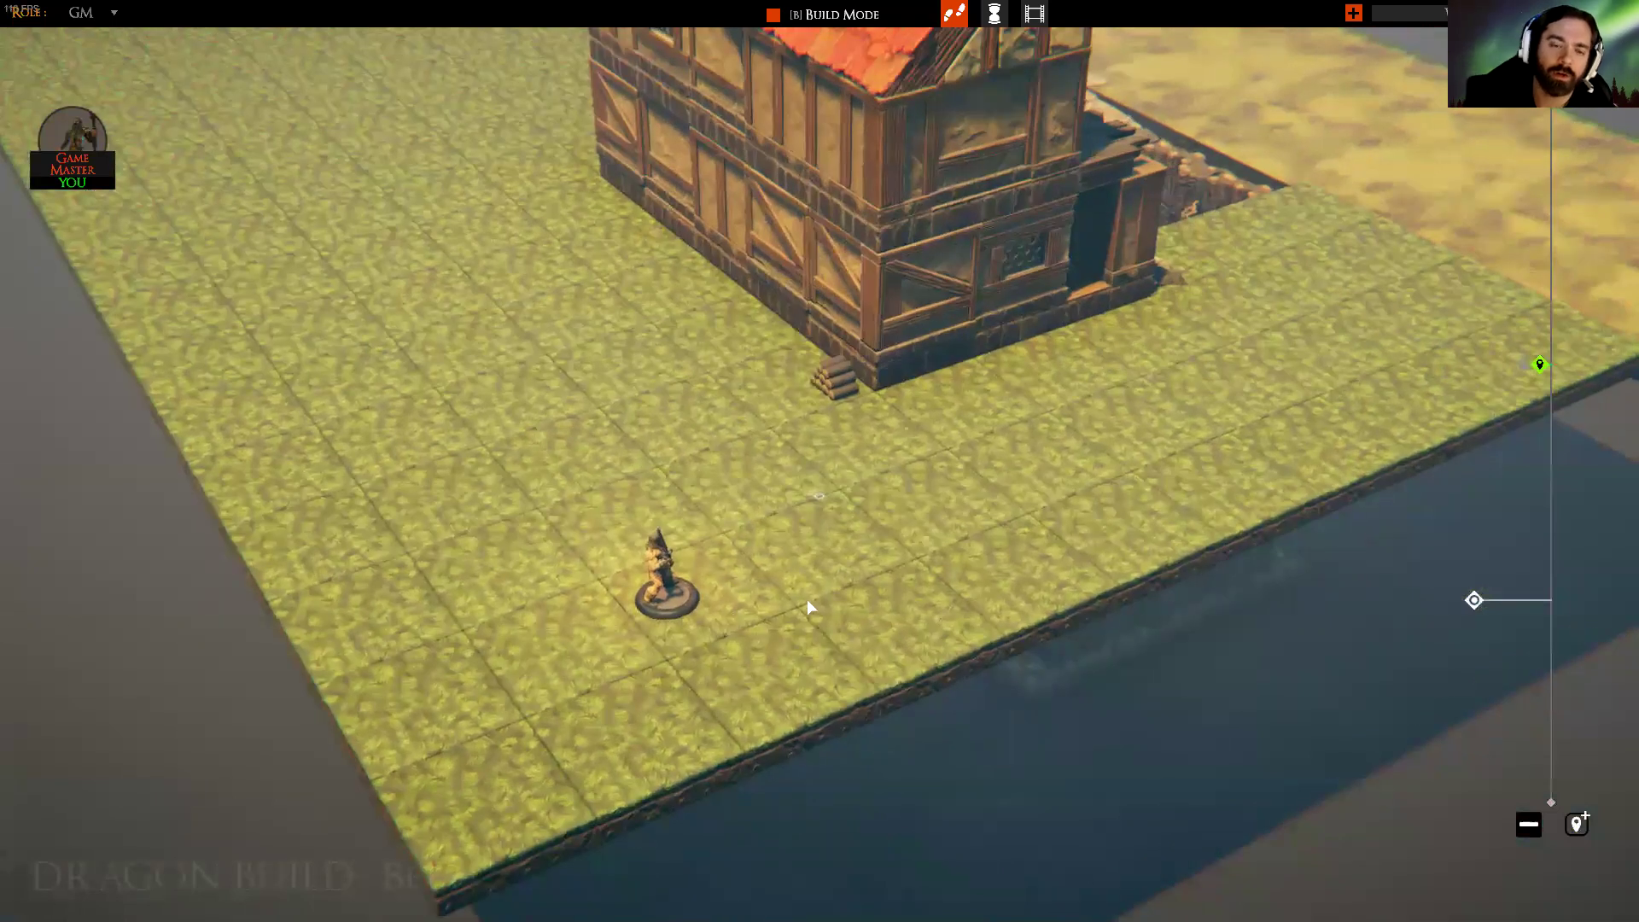
Step: Show the GM blocks again and bring up the actions for the atmosphere block beside the miniature
key(Tab)
right_click(781, 612)
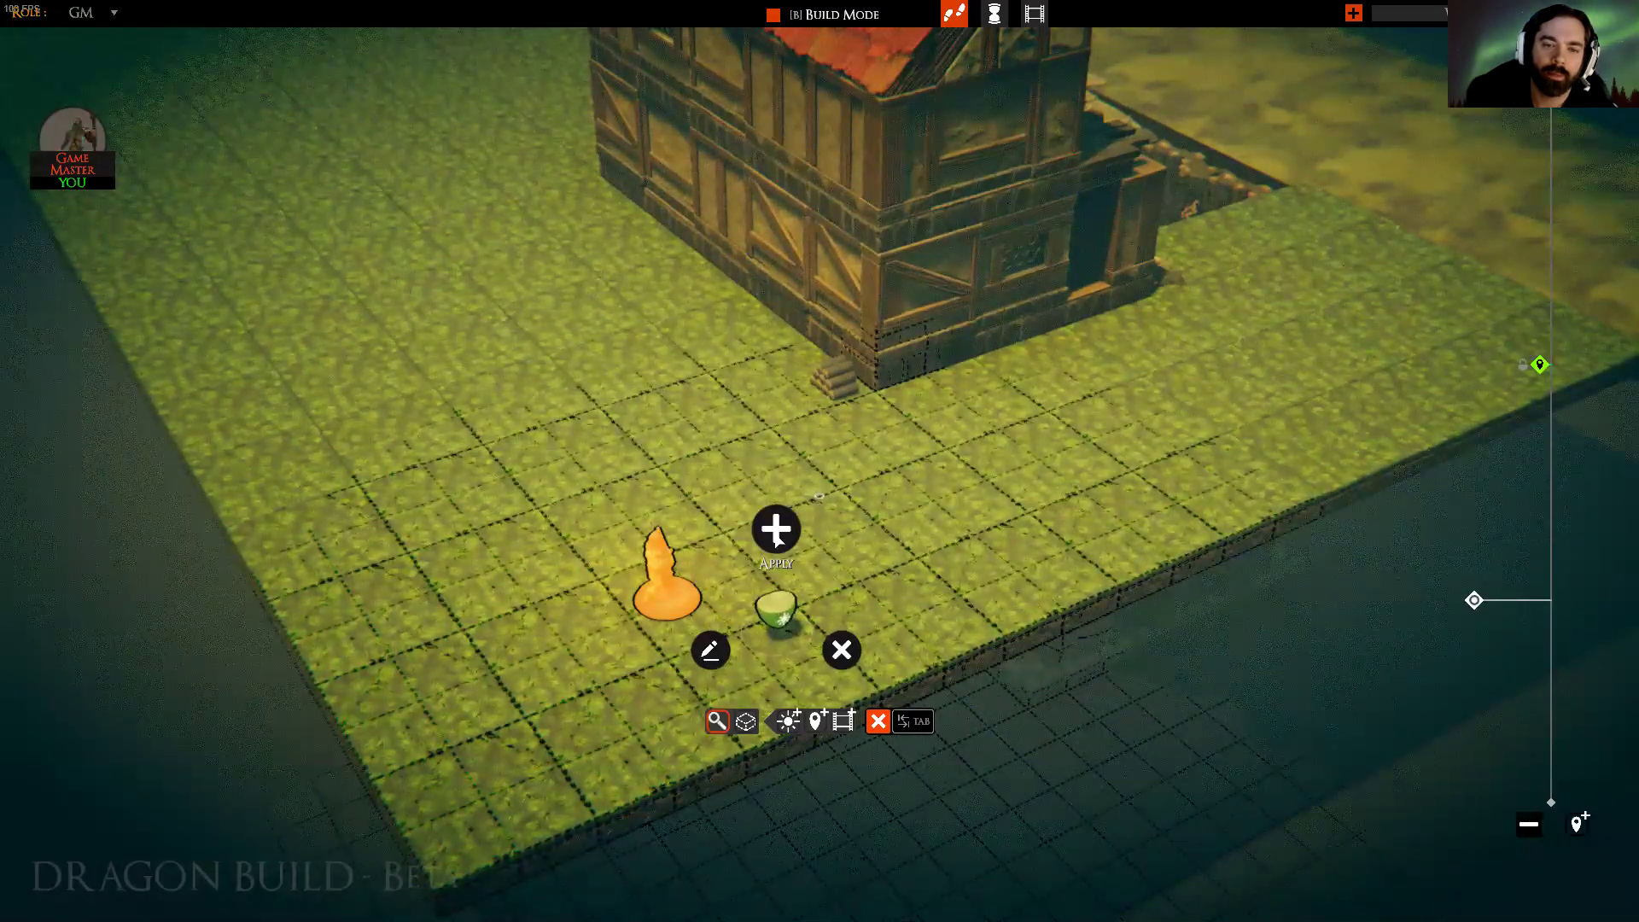